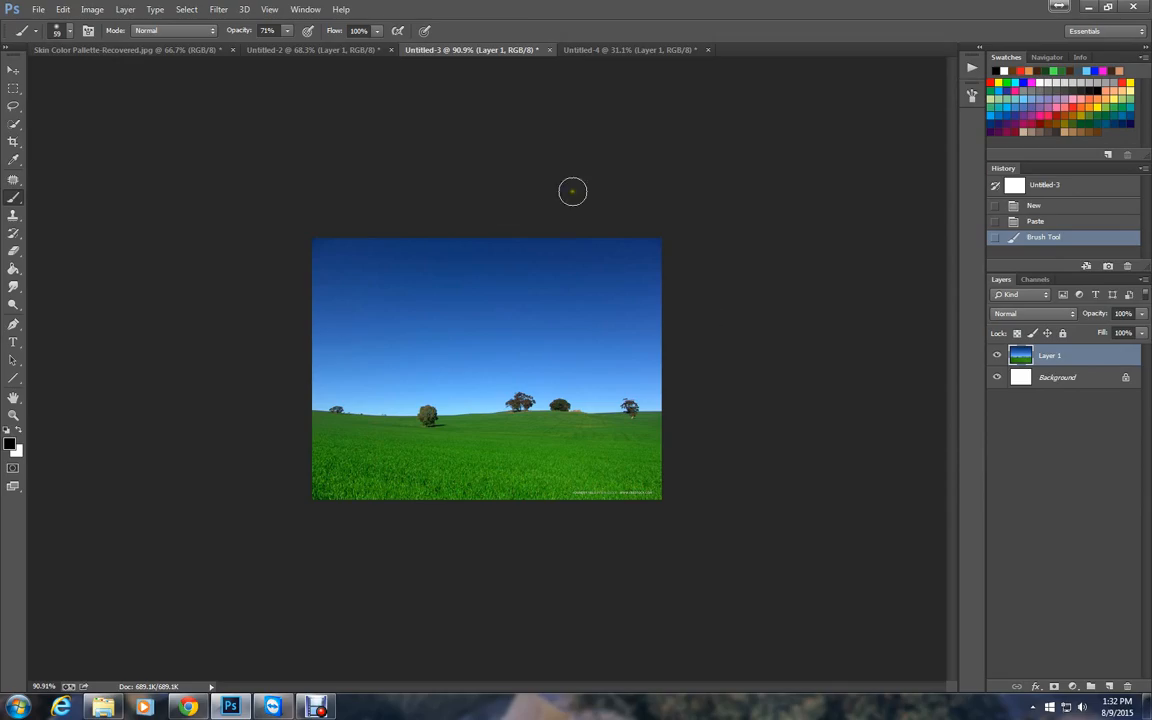
# Crop the Untitled-2 sky image tightly around the white cloud.
pyautogui.click(297, 52)
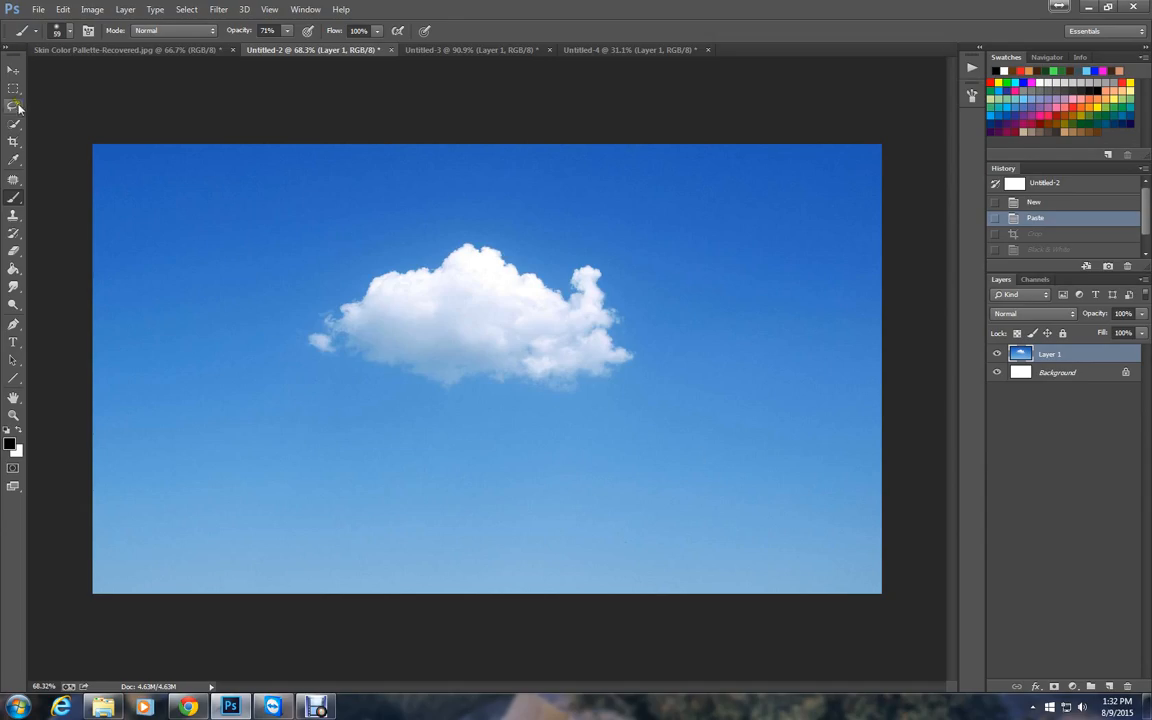
pyautogui.click(13, 141)
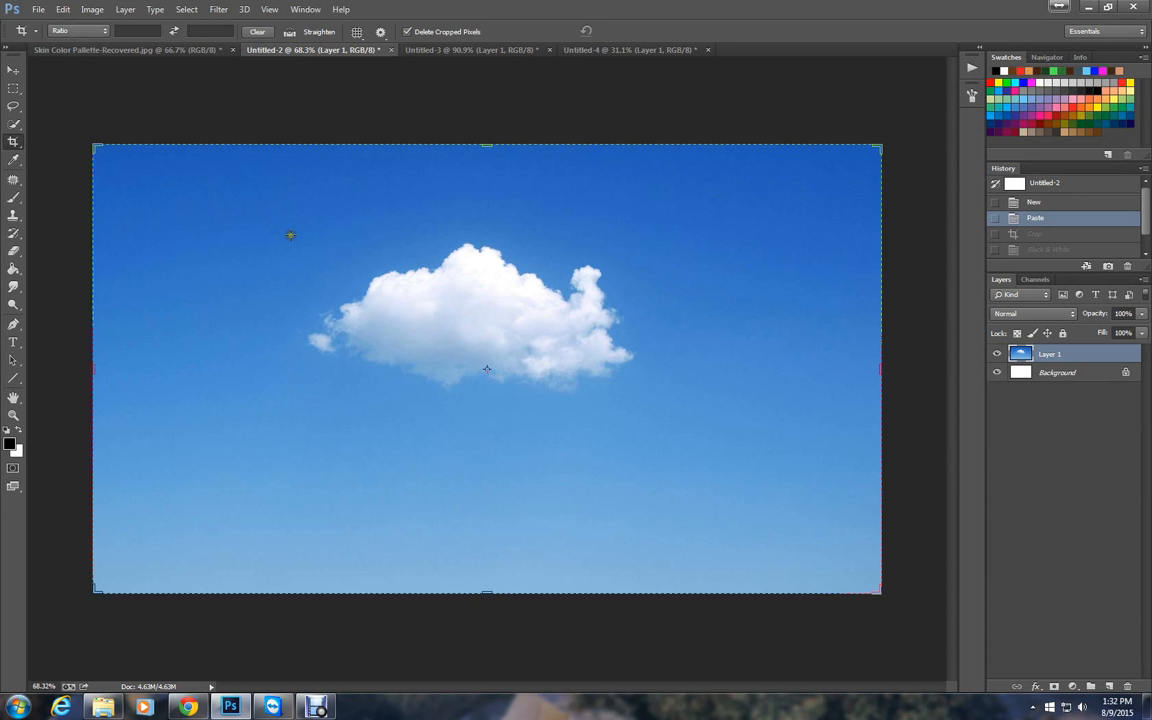
pyautogui.moveTo(291, 234); pyautogui.dragTo(647, 401)
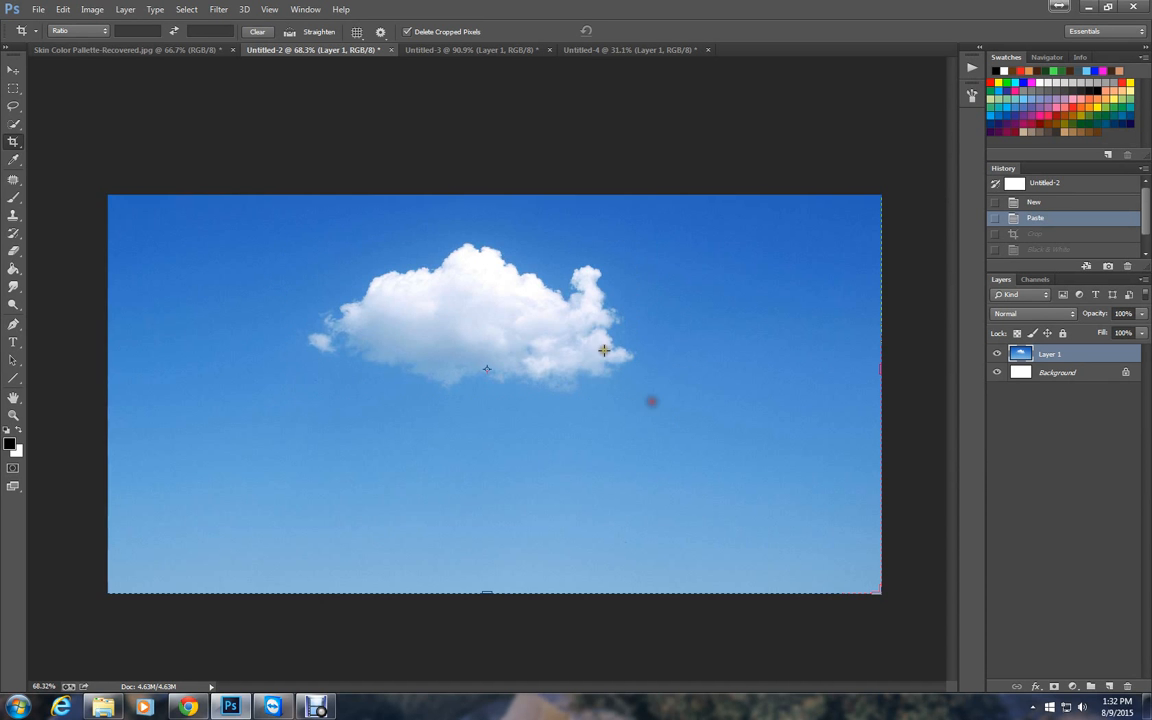
pyautogui.doubleClick(527, 373)
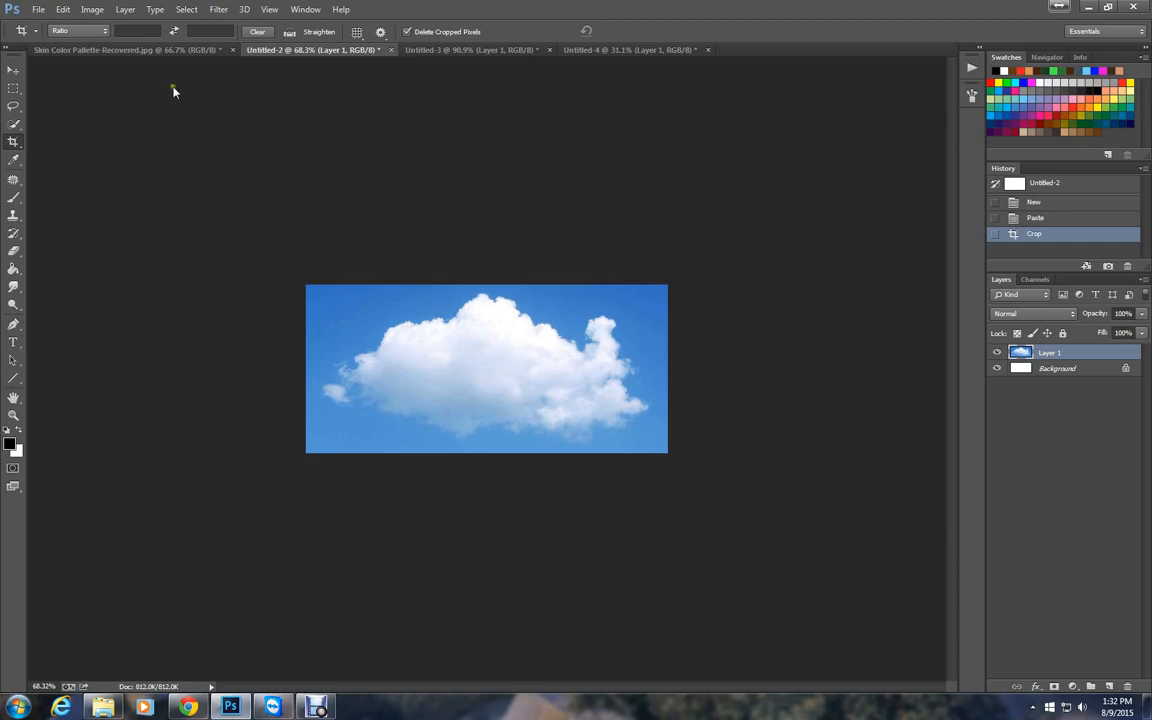
# Apply a Black & White adjustment to the cloud layer with Cyans at -20% and Blues at -76%.
pyautogui.click(91, 10)
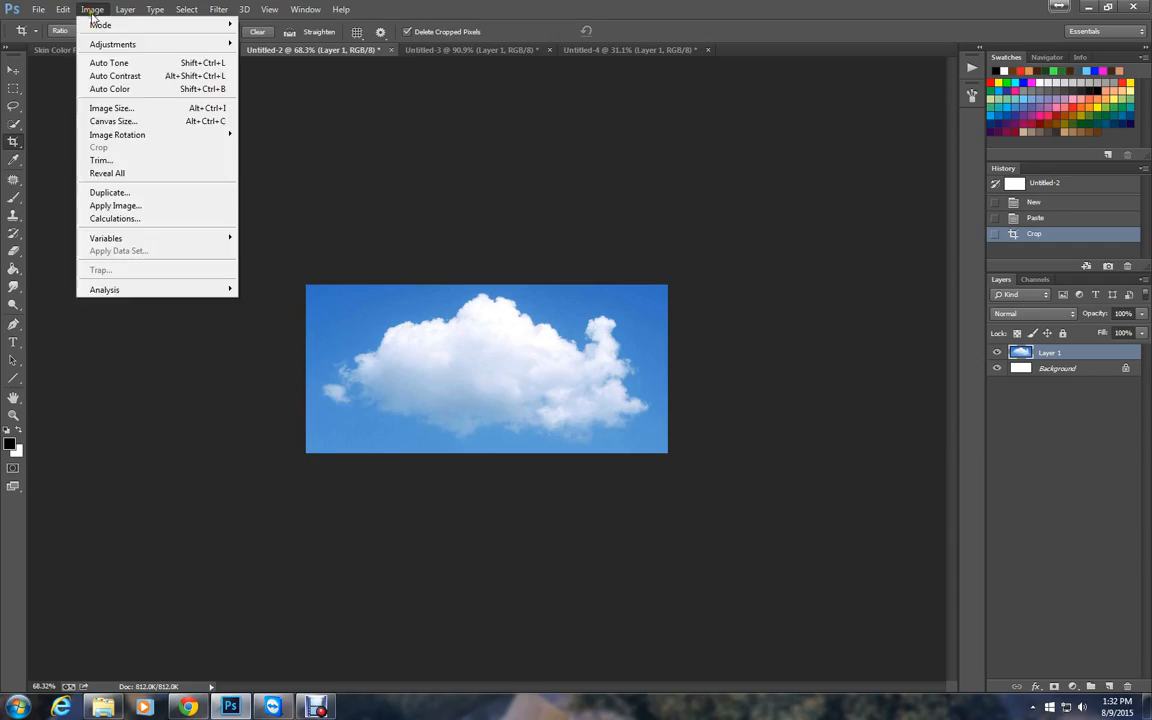
pyautogui.moveTo(103, 46)
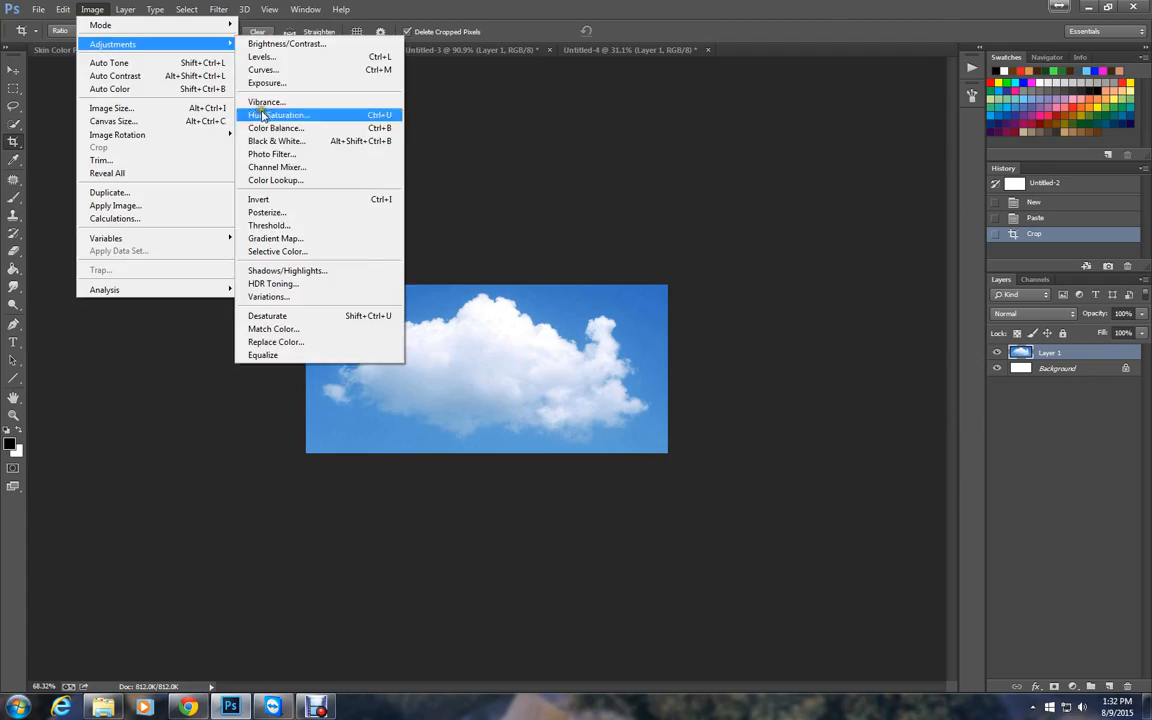
pyautogui.click(306, 142)
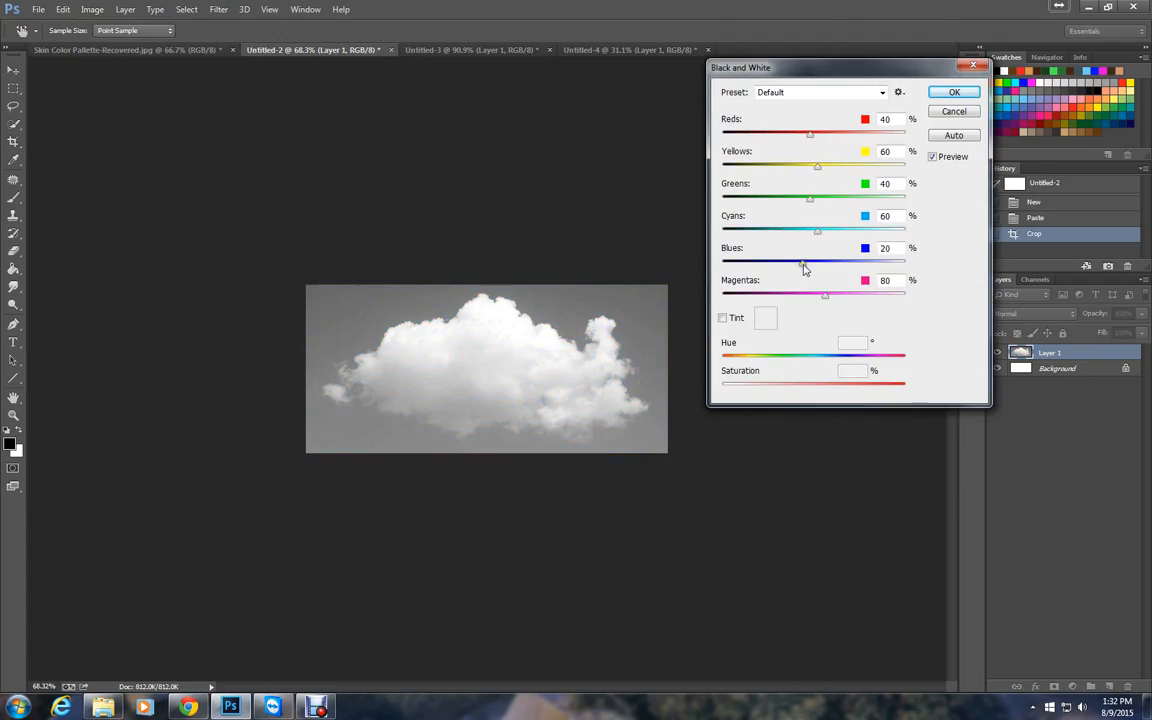
pyautogui.moveTo(803, 263); pyautogui.dragTo(758, 265)
pyautogui.moveTo(818, 232); pyautogui.dragTo(788, 236)
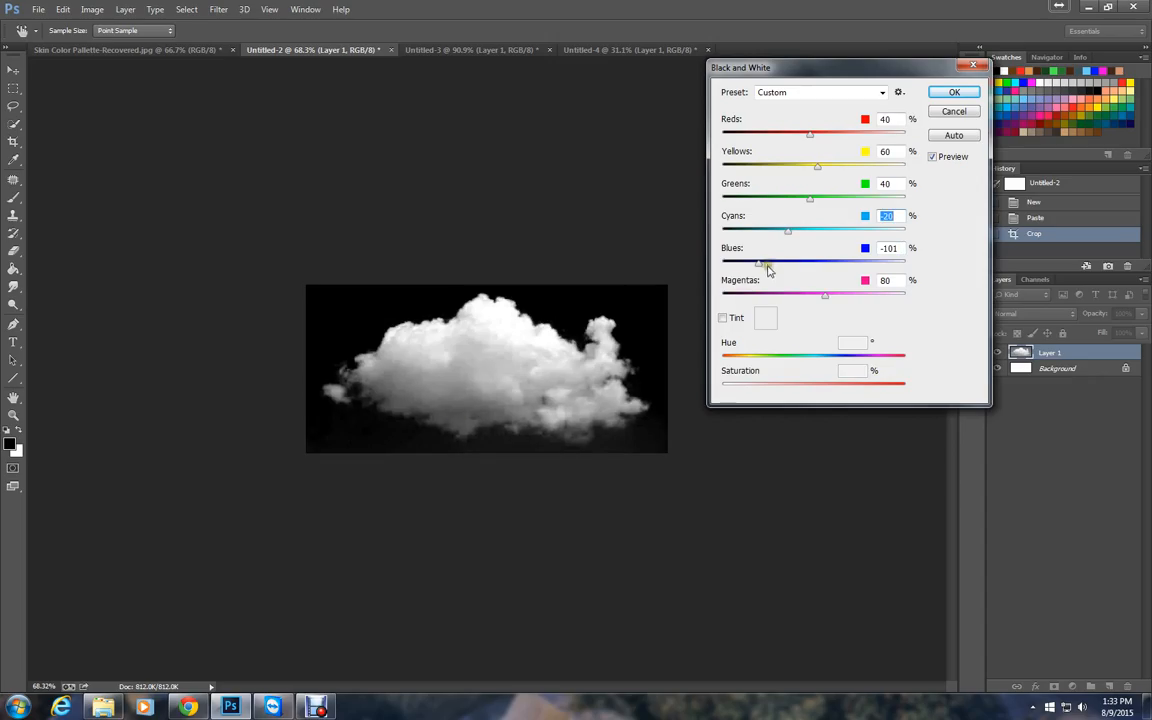
pyautogui.moveTo(768, 268); pyautogui.dragTo(767, 265)
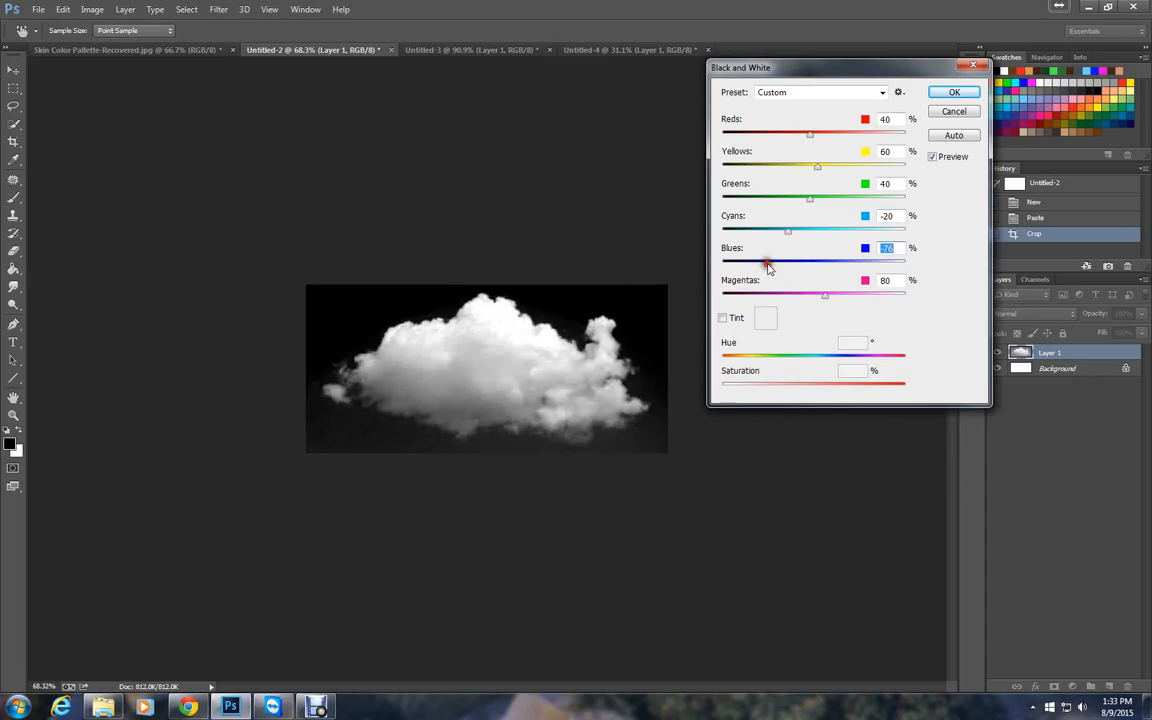
pyautogui.click(953, 93)
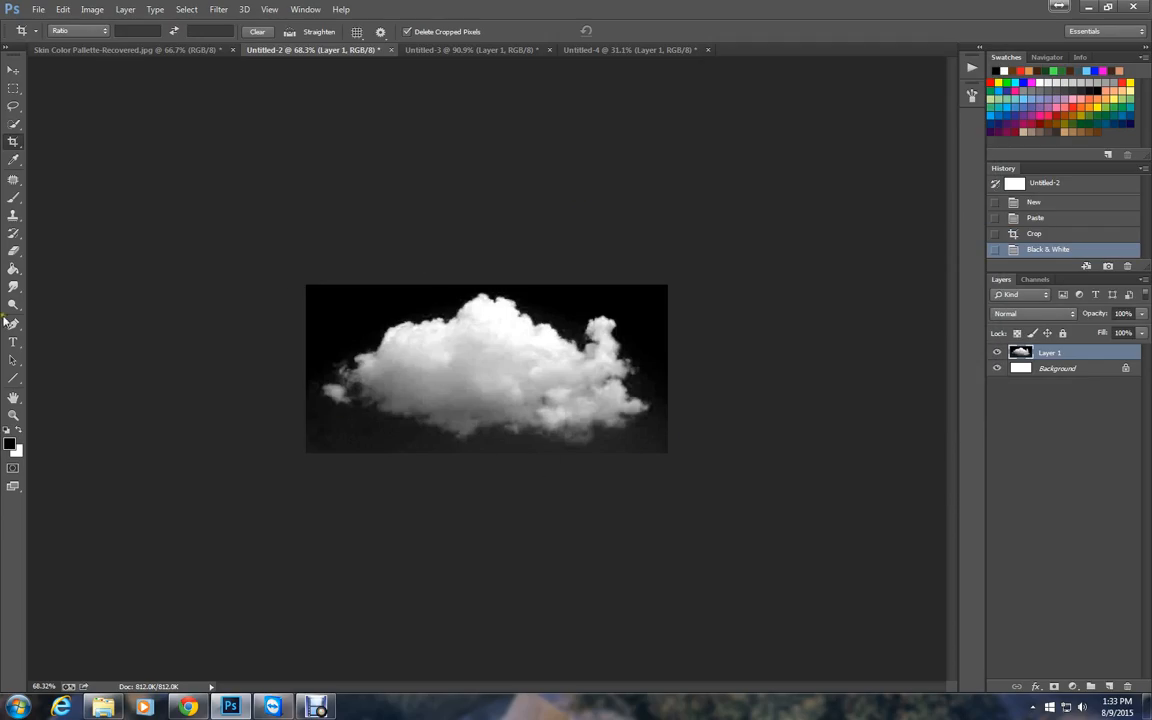
# Brush black over the leftover grey background below the cloud, and invert the layer's tones.
pyautogui.click(13, 197)
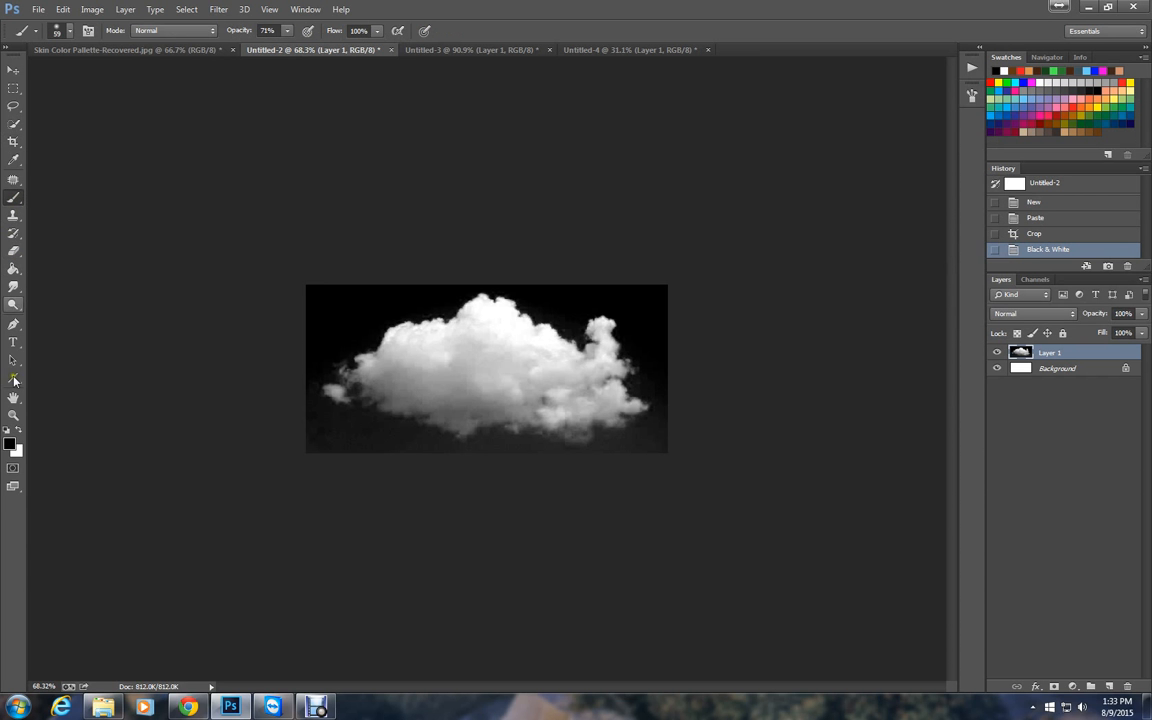
pyautogui.moveTo(305, 401)
pyautogui.mouseDown()
pyautogui.moveTo(297, 359)
pyautogui.moveTo(315, 293)
pyautogui.moveTo(331, 289)
pyautogui.moveTo(317, 318)
pyautogui.moveTo(359, 292)
pyautogui.moveTo(455, 276)
pyautogui.moveTo(519, 276)
pyautogui.moveTo(570, 301)
pyautogui.moveTo(661, 288)
pyautogui.moveTo(646, 323)
pyautogui.moveTo(660, 380)
pyautogui.moveTo(664, 317)
pyautogui.moveTo(667, 396)
pyautogui.moveTo(642, 439)
pyautogui.moveTo(663, 425)
pyautogui.moveTo(663, 461)
pyautogui.moveTo(656, 437)
pyautogui.moveTo(590, 466)
pyautogui.moveTo(483, 453)
pyautogui.moveTo(597, 463)
pyautogui.moveTo(551, 465)
pyautogui.moveTo(436, 455)
pyautogui.moveTo(411, 437)
pyautogui.moveTo(313, 421)
pyautogui.moveTo(304, 427)
pyautogui.moveTo(417, 454)
pyautogui.moveTo(278, 451)
pyautogui.moveTo(353, 455)
pyautogui.moveTo(297, 441)
pyautogui.moveTo(283, 411)
pyautogui.moveTo(299, 376)
pyautogui.moveTo(302, 393)
pyautogui.moveTo(311, 376)
pyautogui.moveTo(307, 437)
pyautogui.moveTo(323, 461)
pyautogui.moveTo(687, 462)
pyautogui.mouseUp()
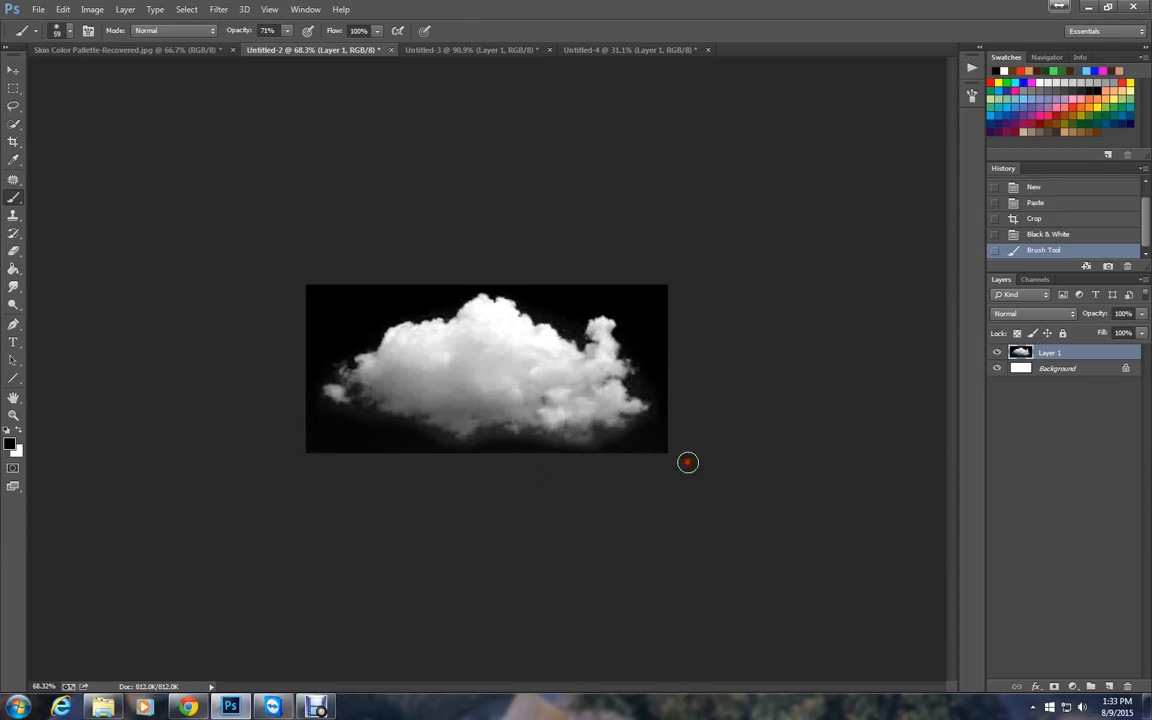
pyautogui.click(90, 10)
pyautogui.moveTo(117, 45)
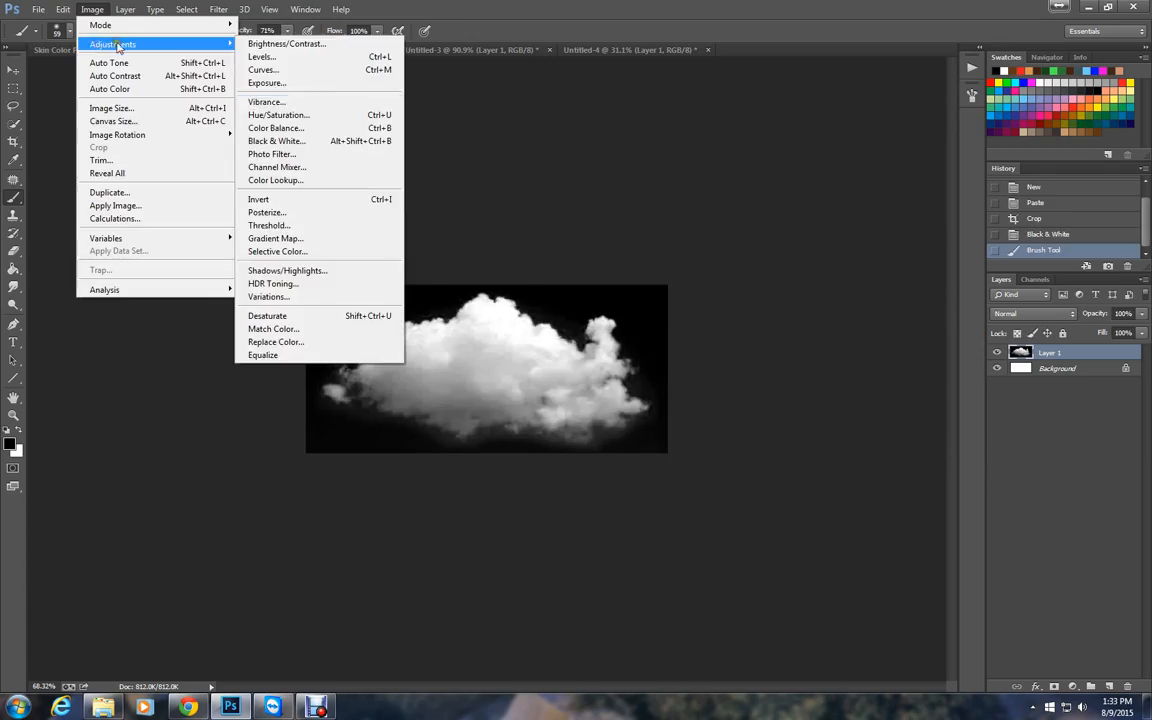
pyautogui.click(324, 201)
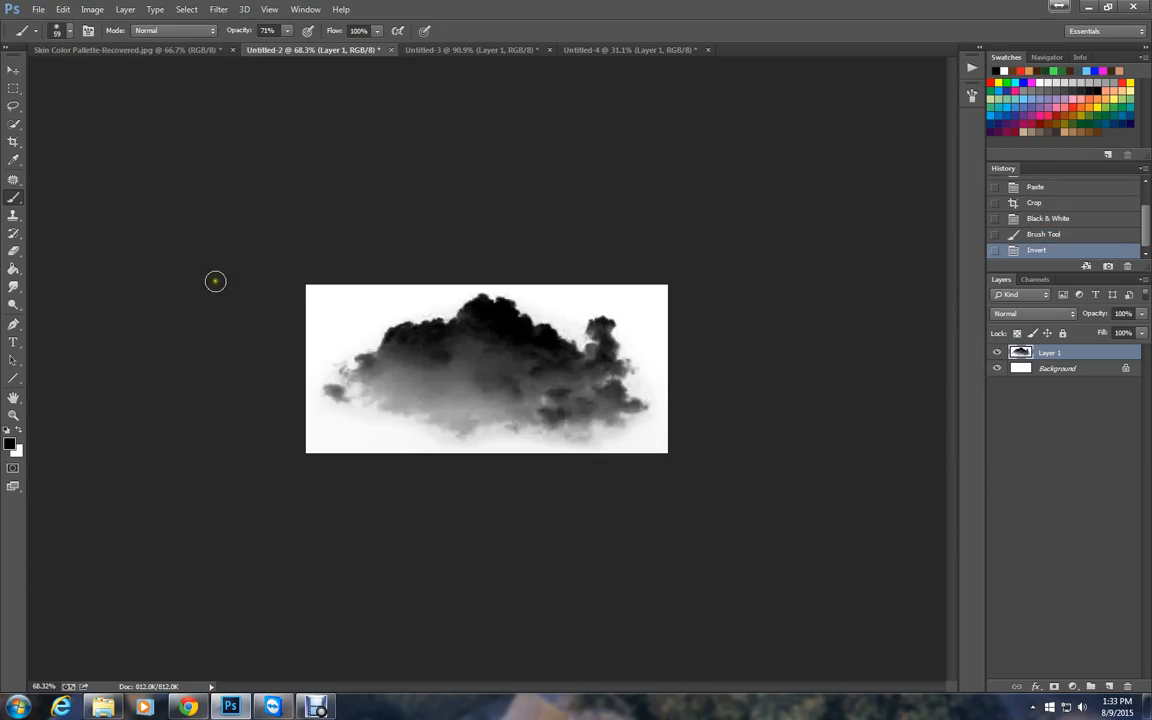
# Check the cloud image's pixel dimensions in the Image Size dialog.
pyautogui.click(65, 10)
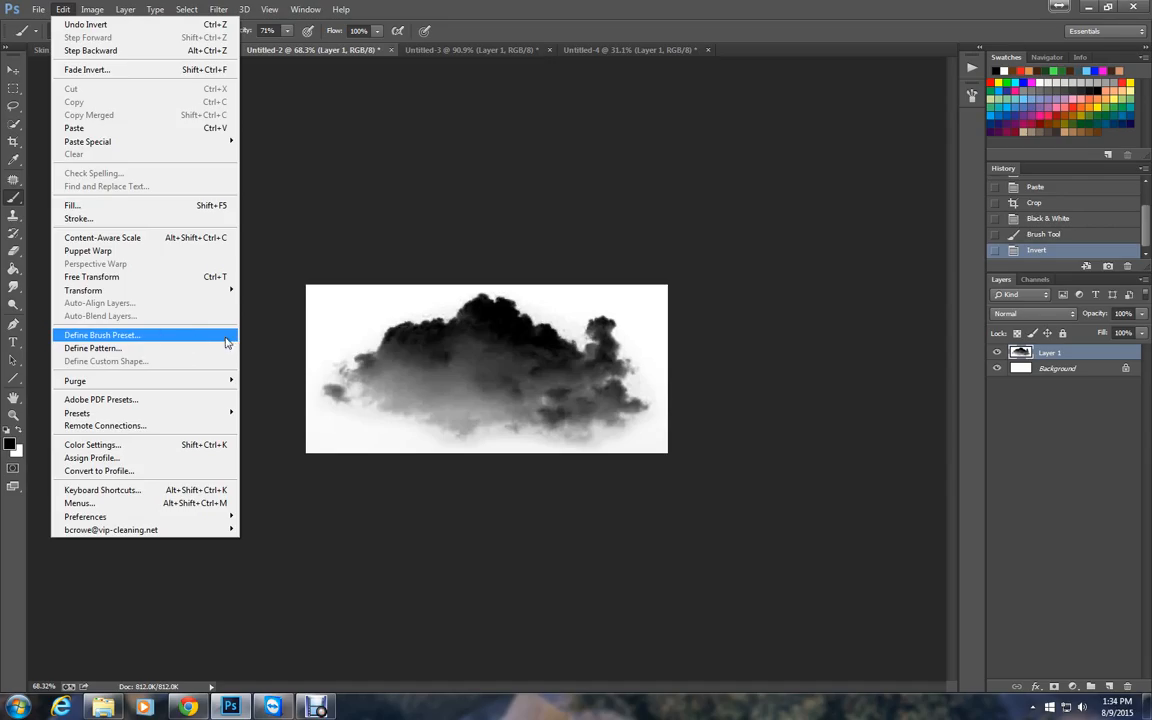
pyautogui.click(259, 167)
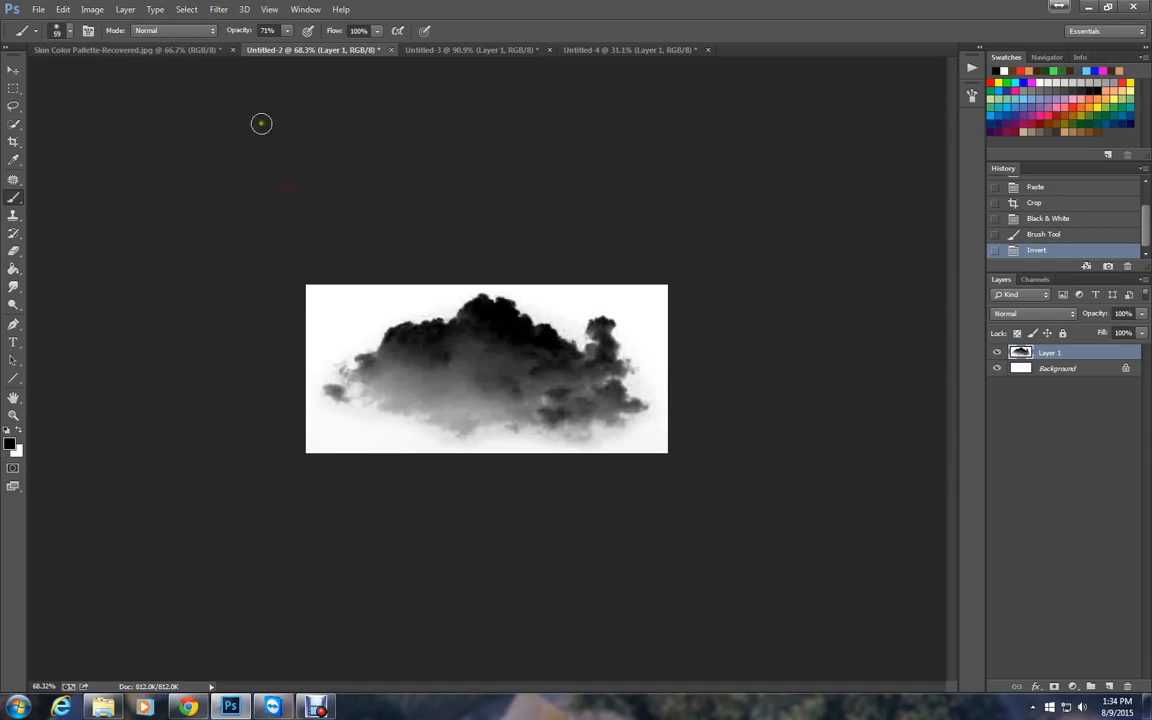
pyautogui.click(91, 12)
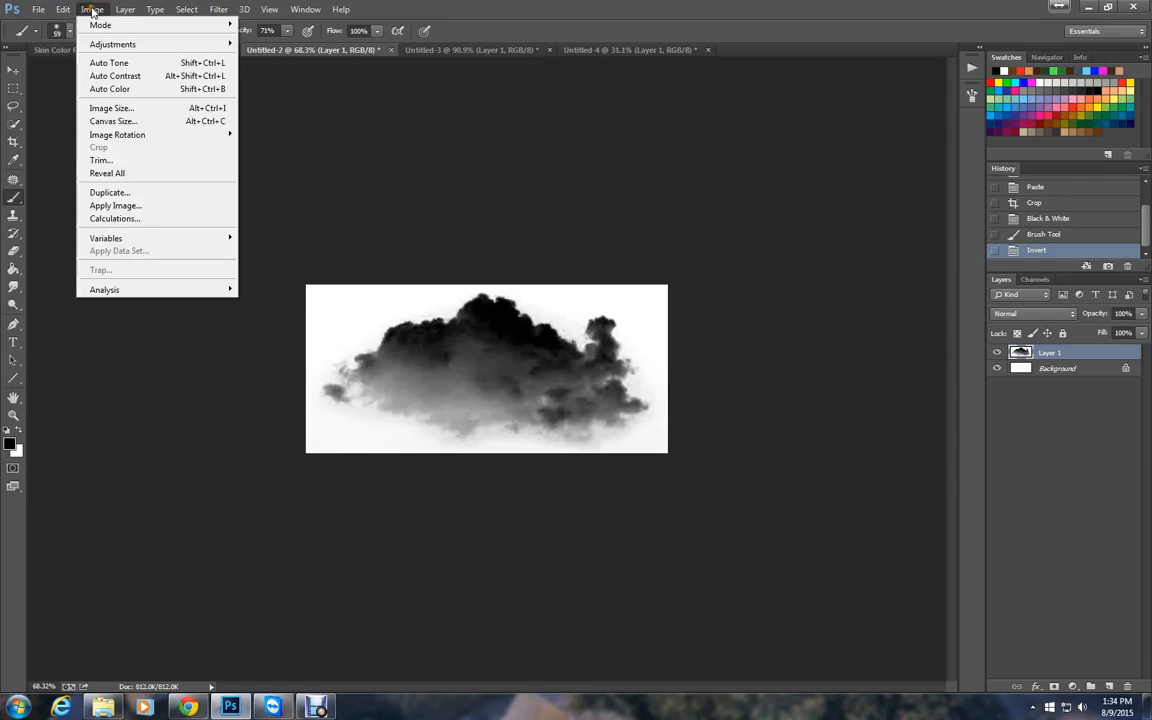
pyautogui.click(136, 109)
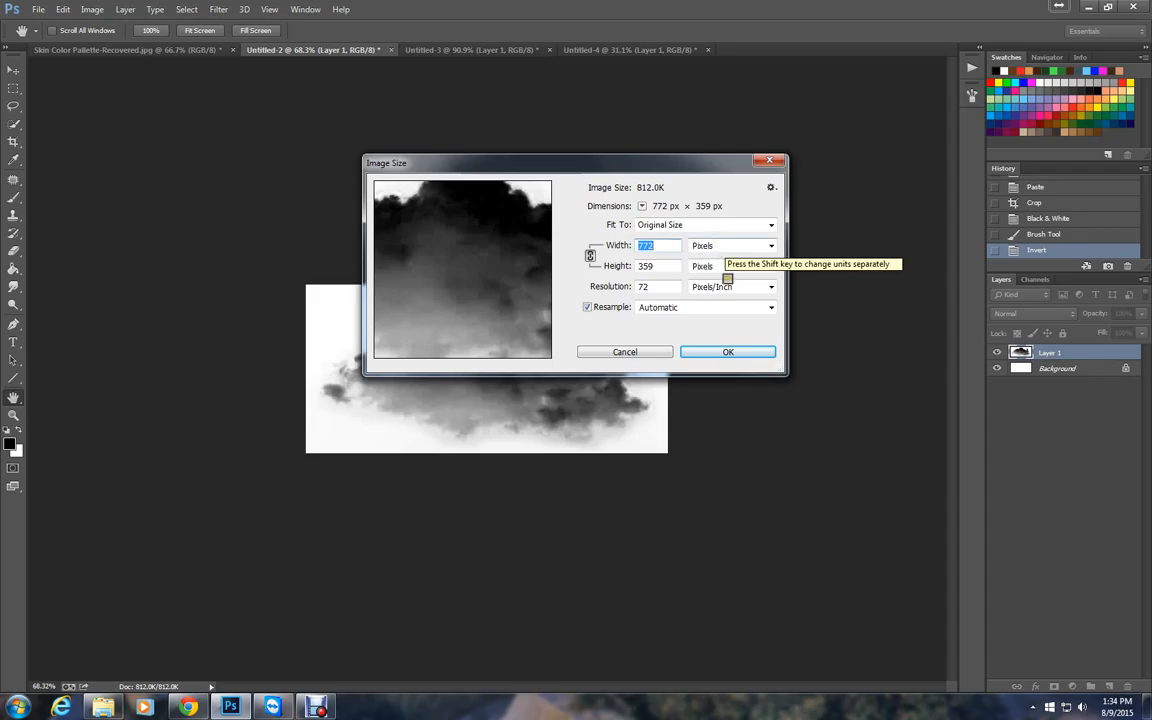
pyautogui.click(745, 353)
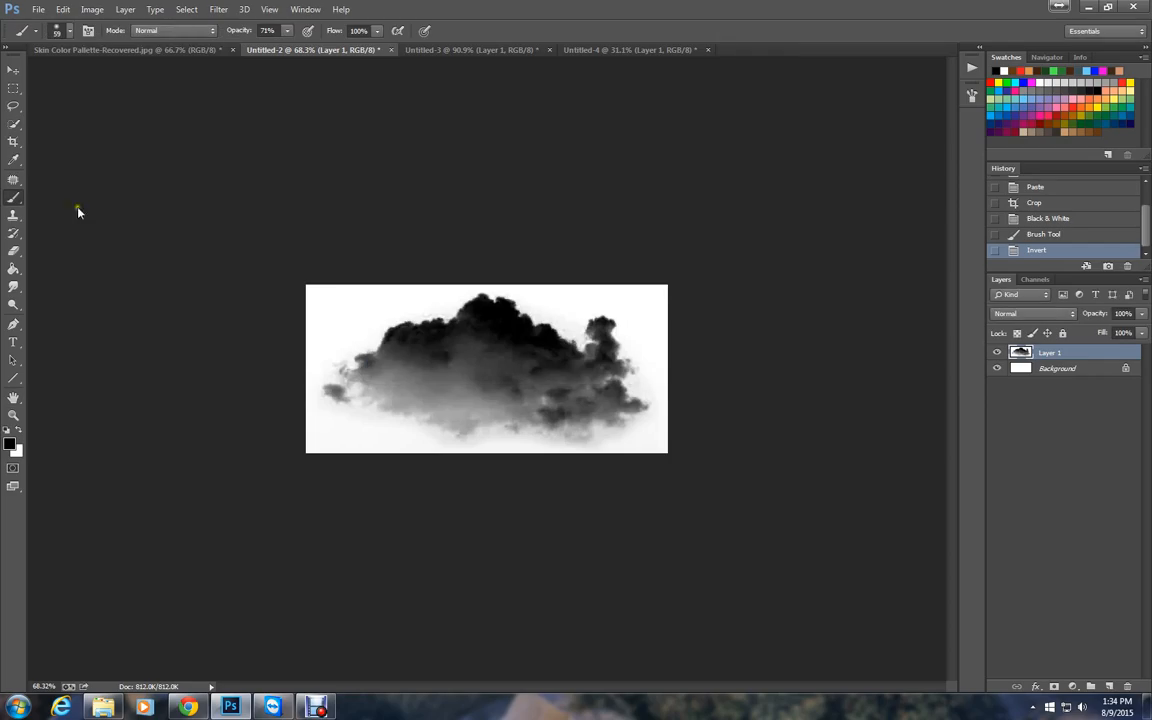
# Define the inverted cloud image as a brush preset named My Cloud.
pyautogui.click(63, 10)
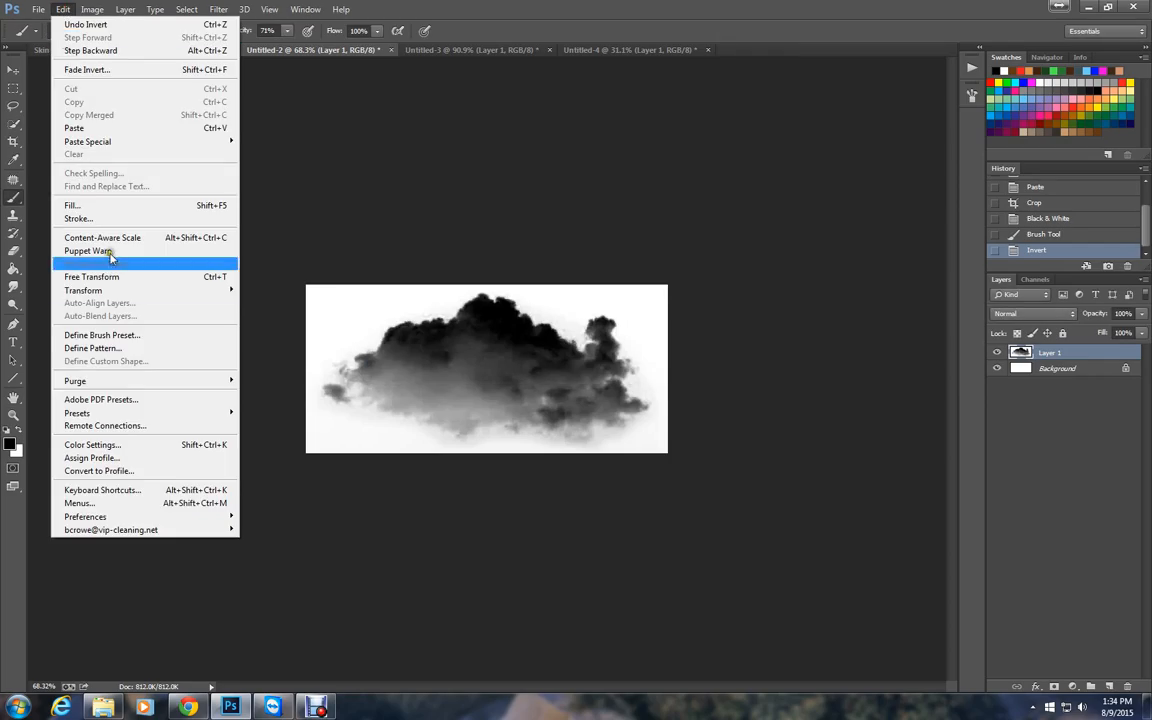
pyautogui.click(125, 335)
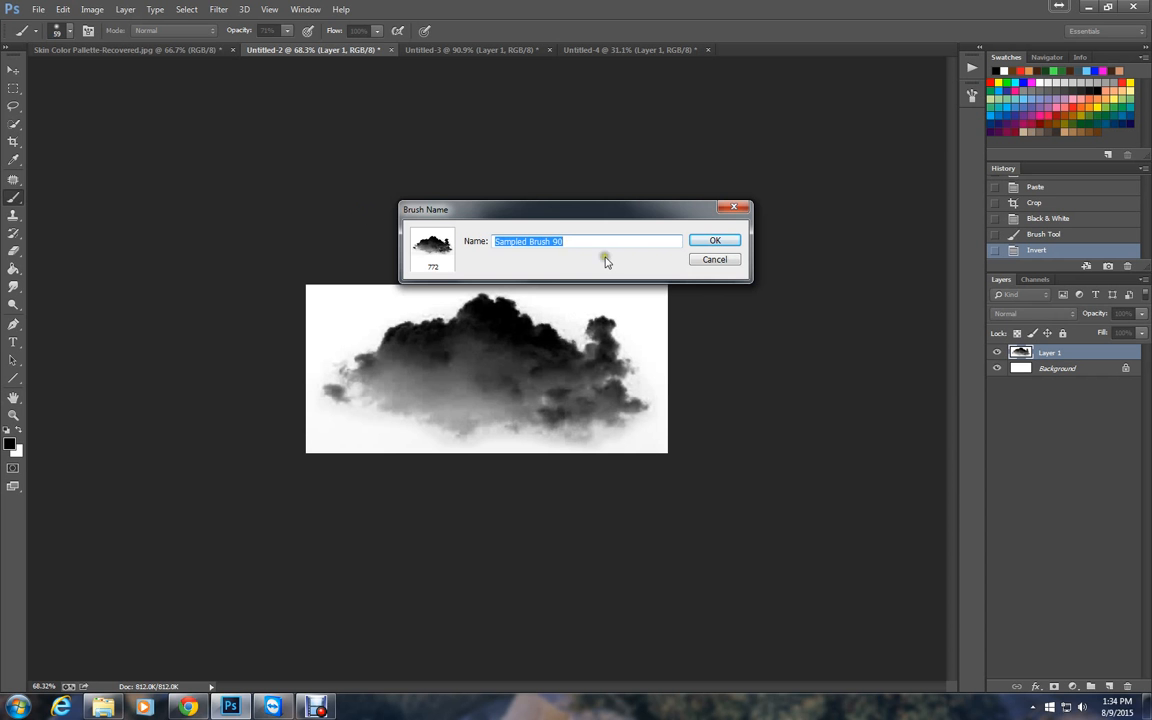
pyautogui.write('My Cloud')
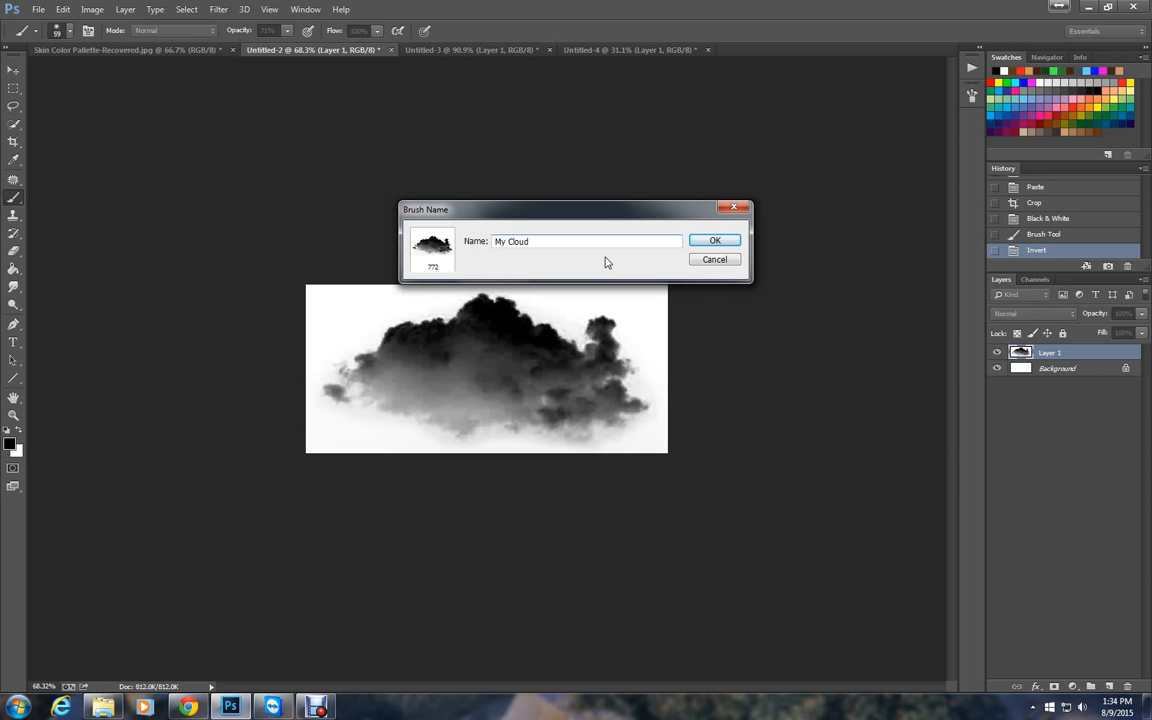
pyautogui.press('Return')
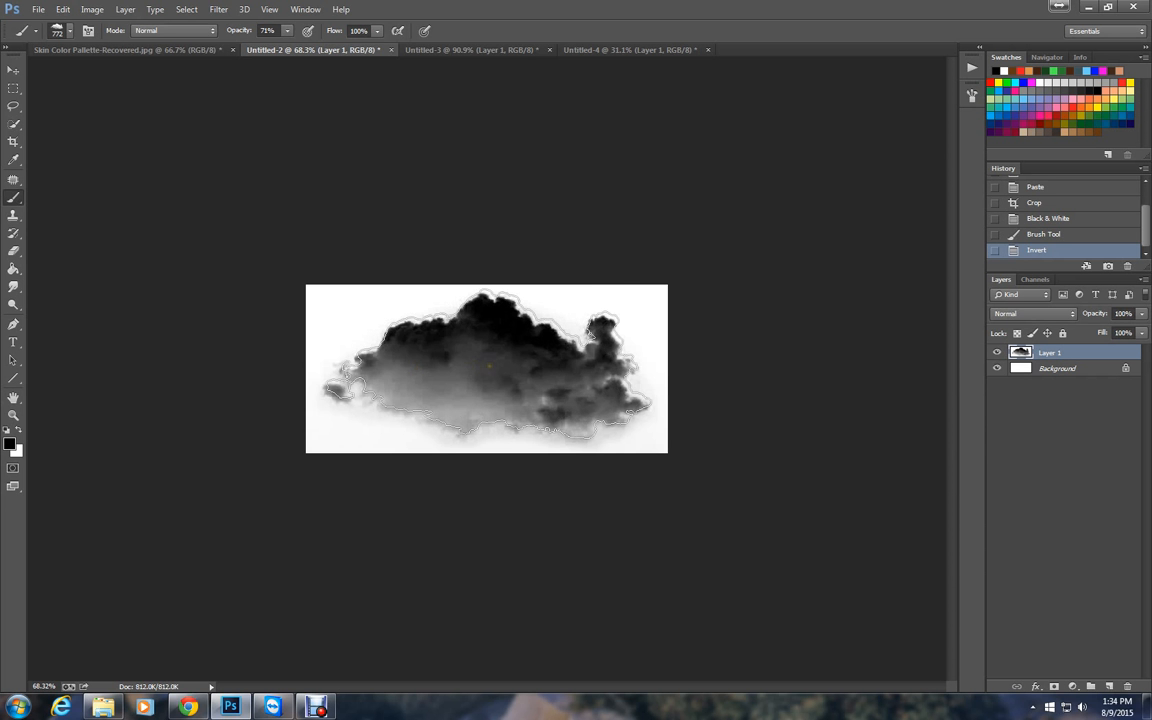
# In the Untitled-3 landscape, stamp large white clouds with the new brush at the sky's upper right and upper left.
pyautogui.click(451, 50)
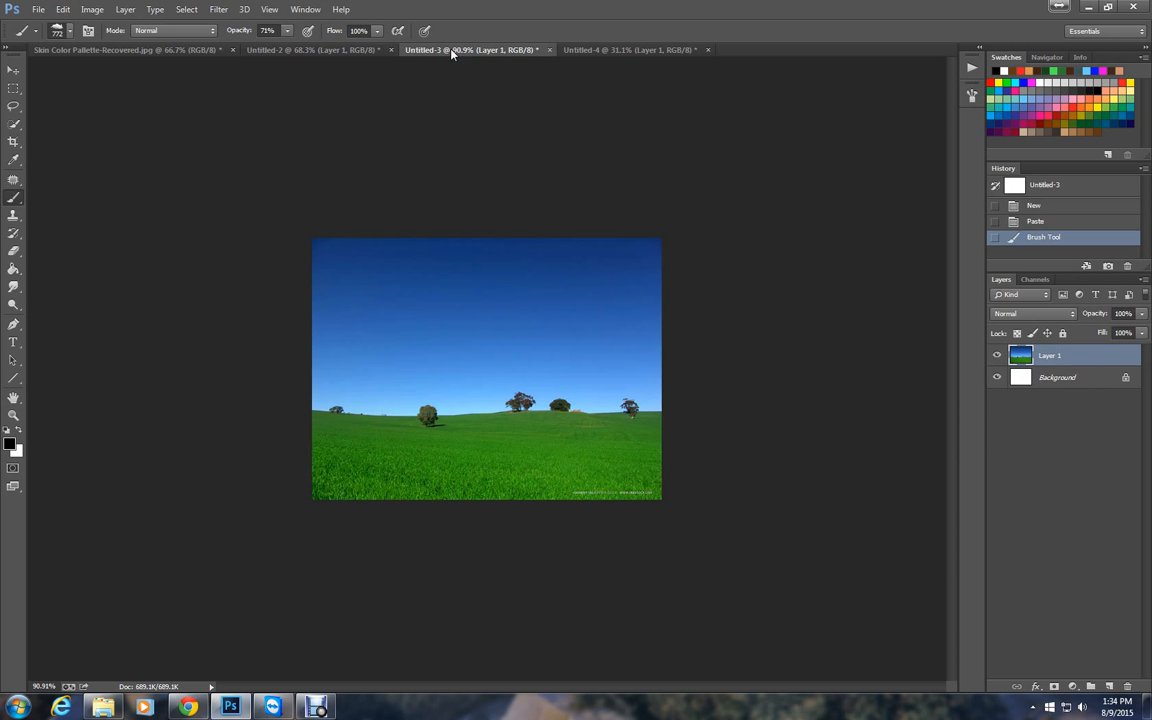
pyautogui.click(16, 431)
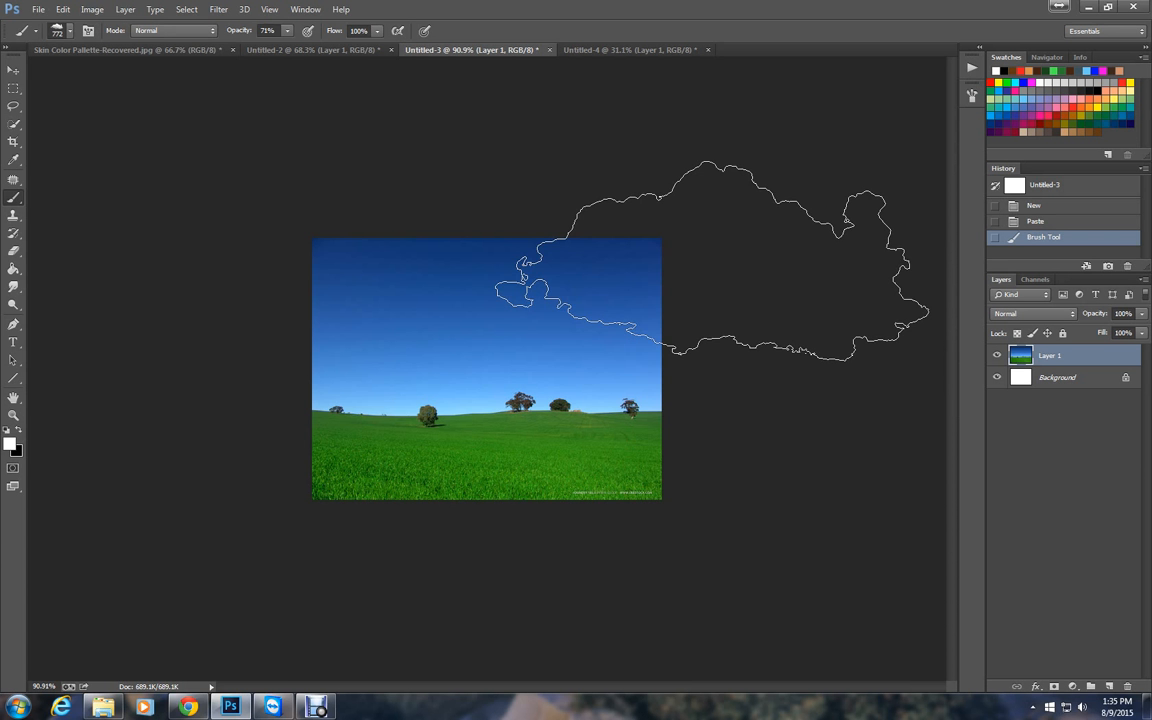
pyautogui.click(712, 262)
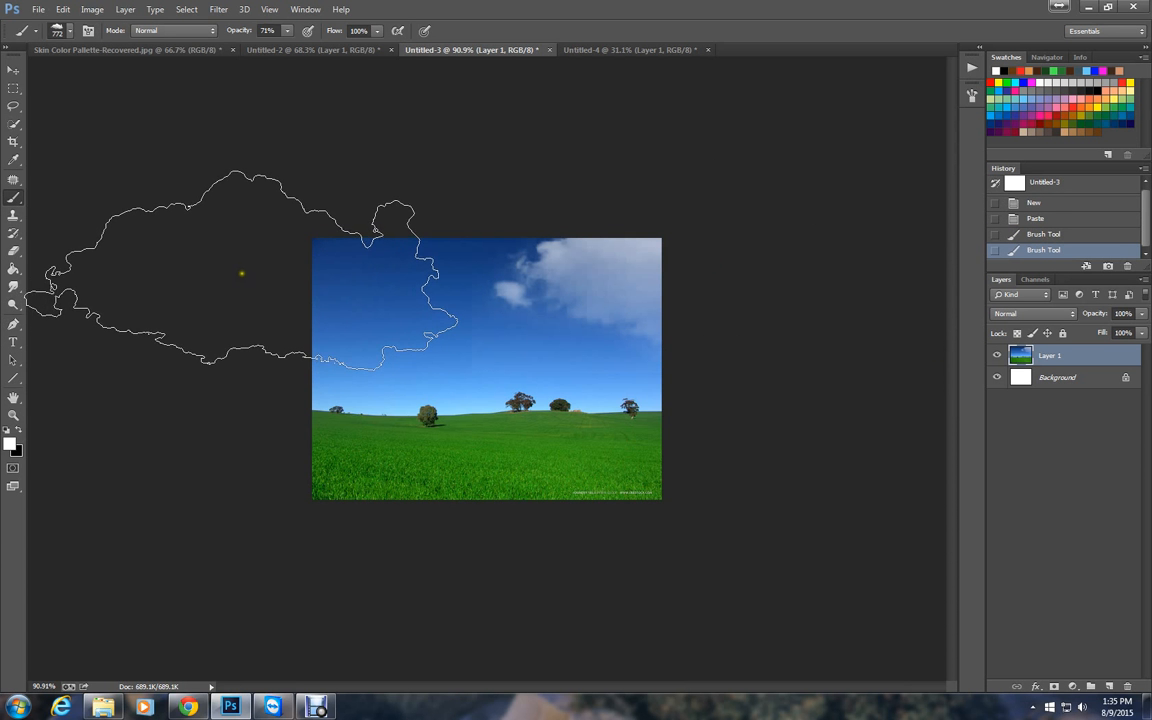
pyautogui.click(241, 273)
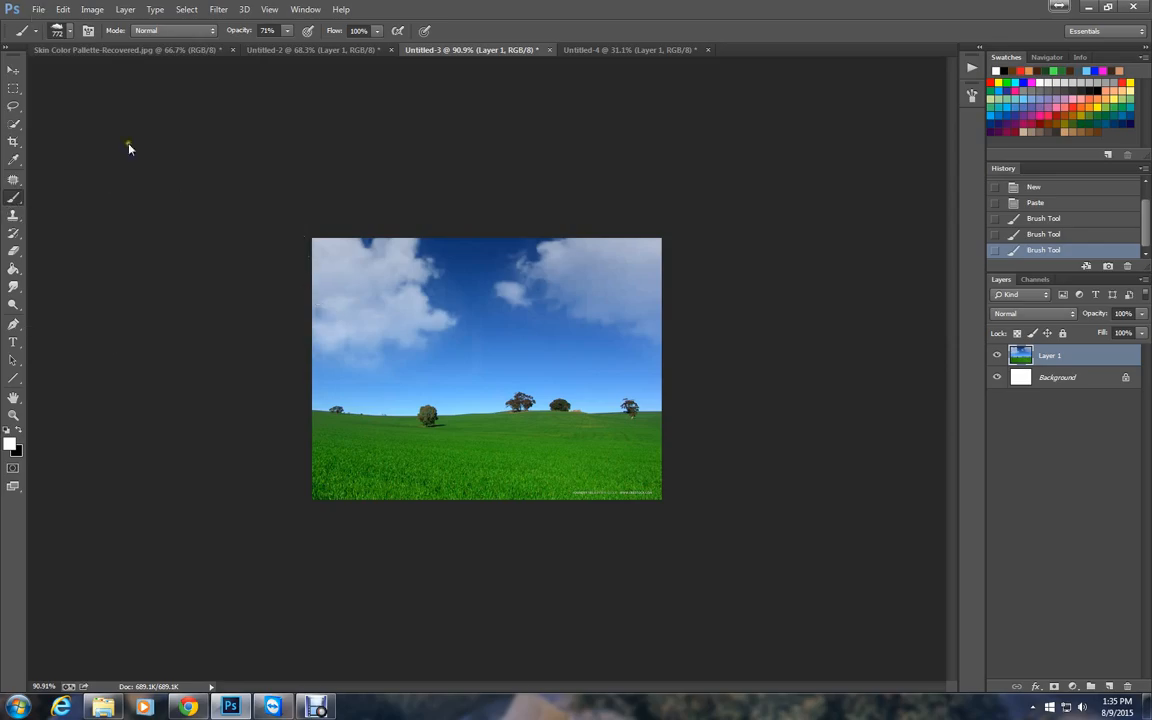
# Set the cloud brush size to 132 px and stamp one small cloud in the middle of the sky above the trees.
pyautogui.click(63, 40)
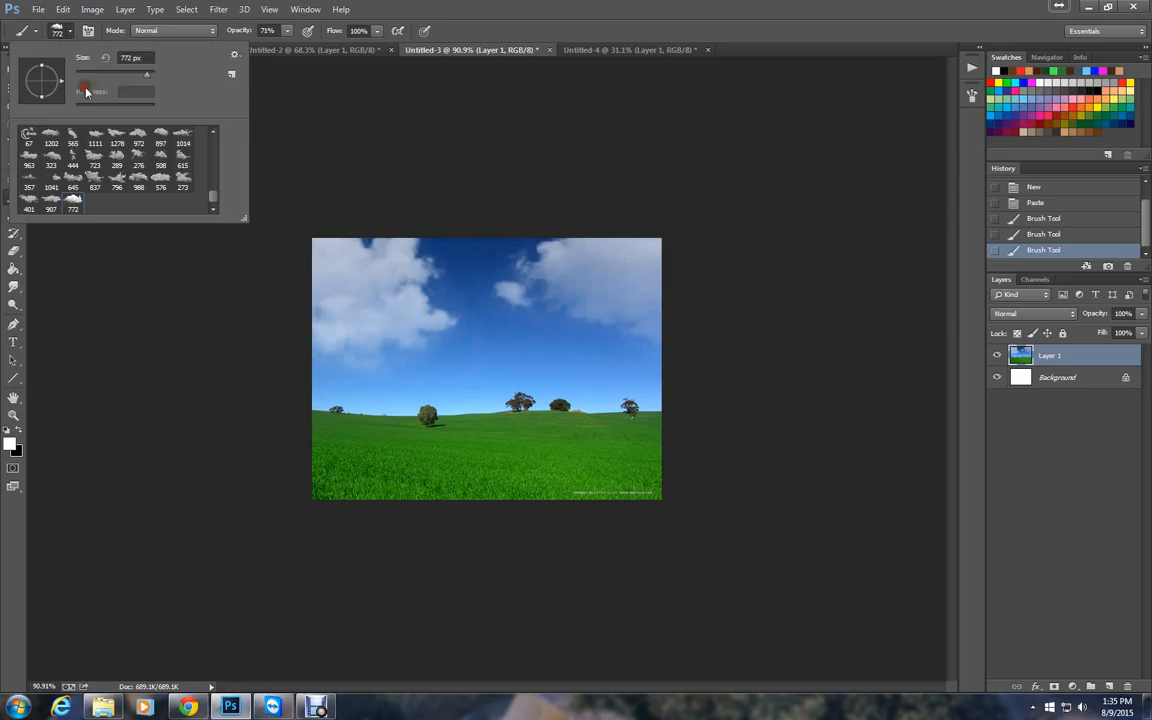
pyautogui.click(115, 75)
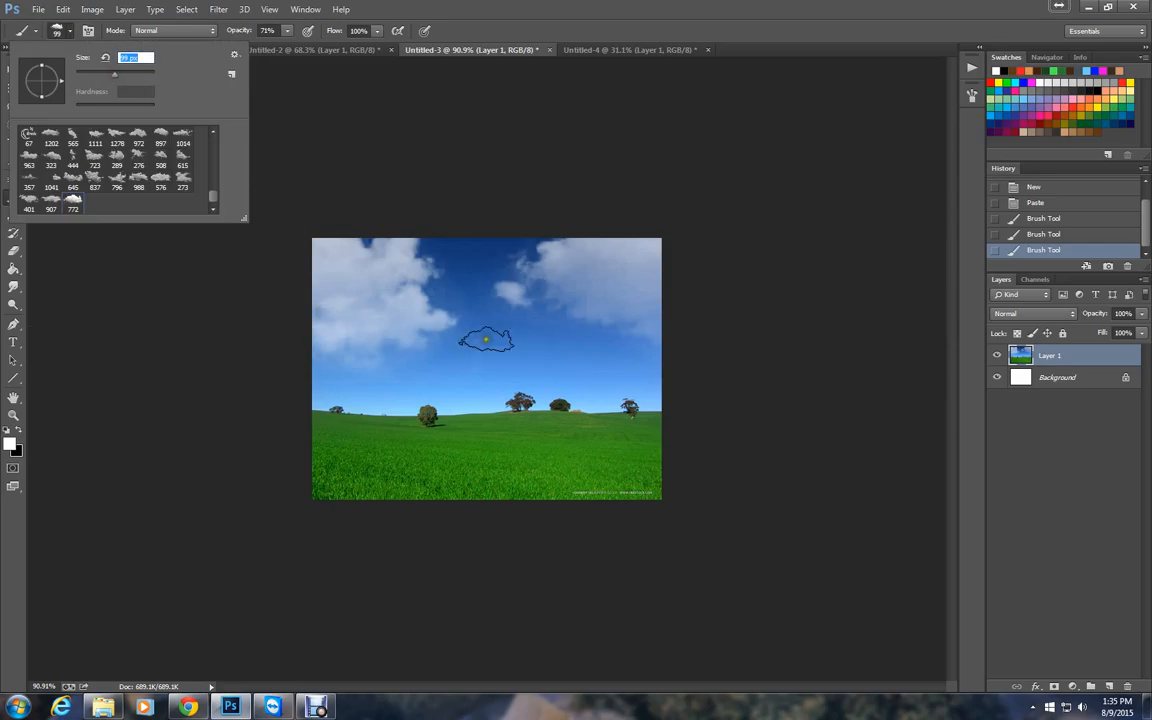
pyautogui.click(122, 75)
pyautogui.click(521, 348)
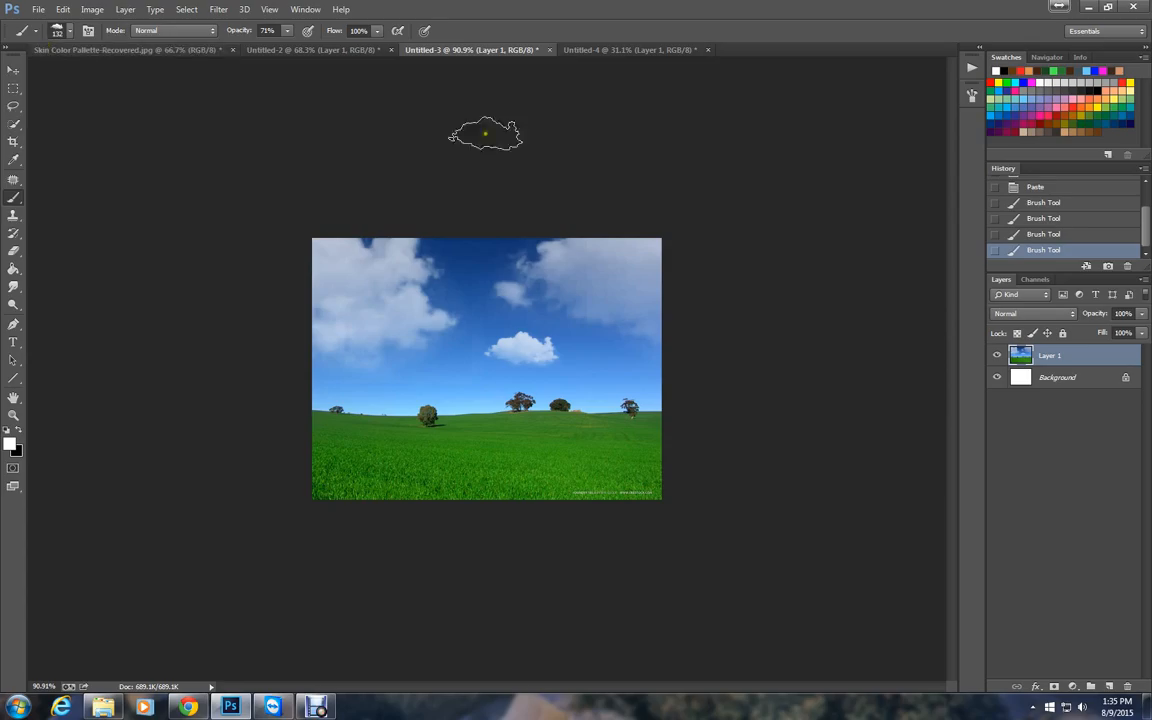
# Replace the My Cloud brush with a soft round brush at 0% hardness.
pyautogui.click(56, 31)
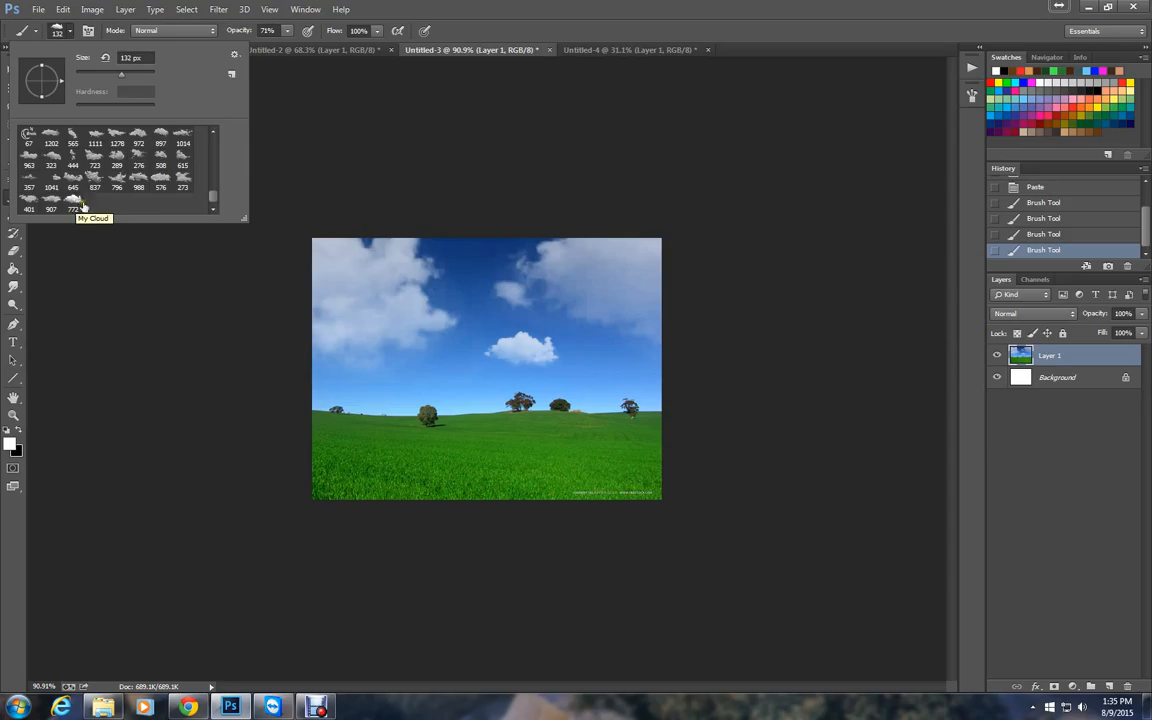
pyautogui.moveTo(215, 197); pyautogui.dragTo(214, 136)
pyautogui.click(73, 136)
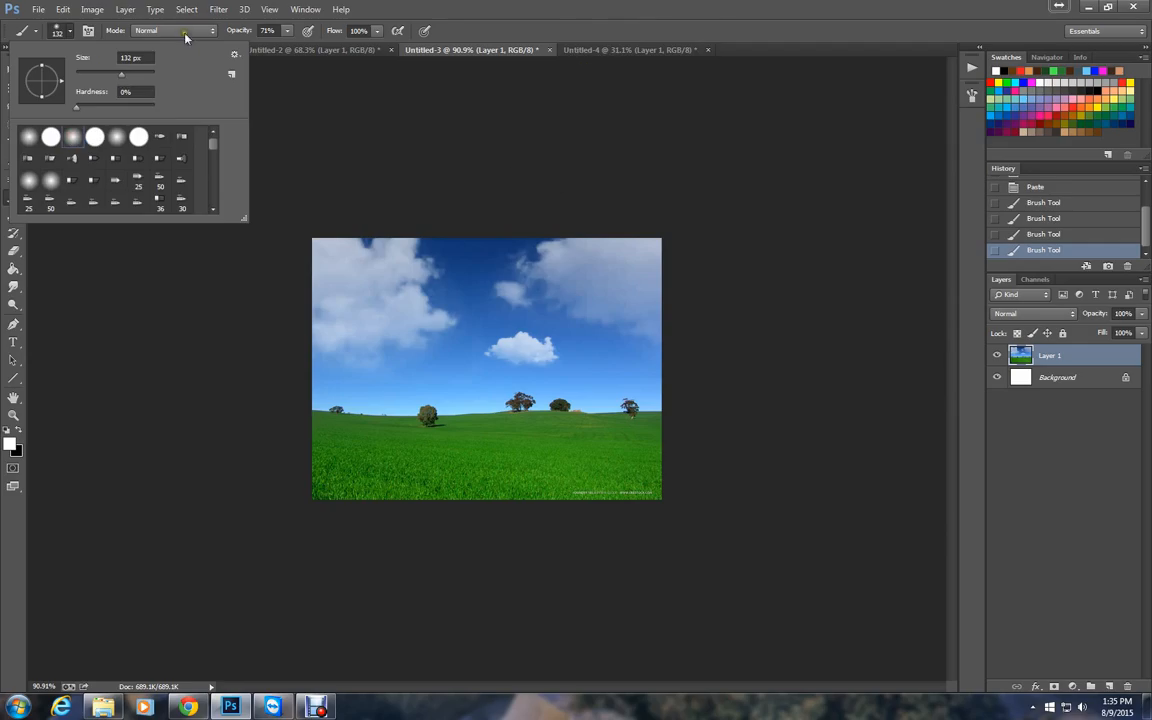
pyautogui.click(58, 31)
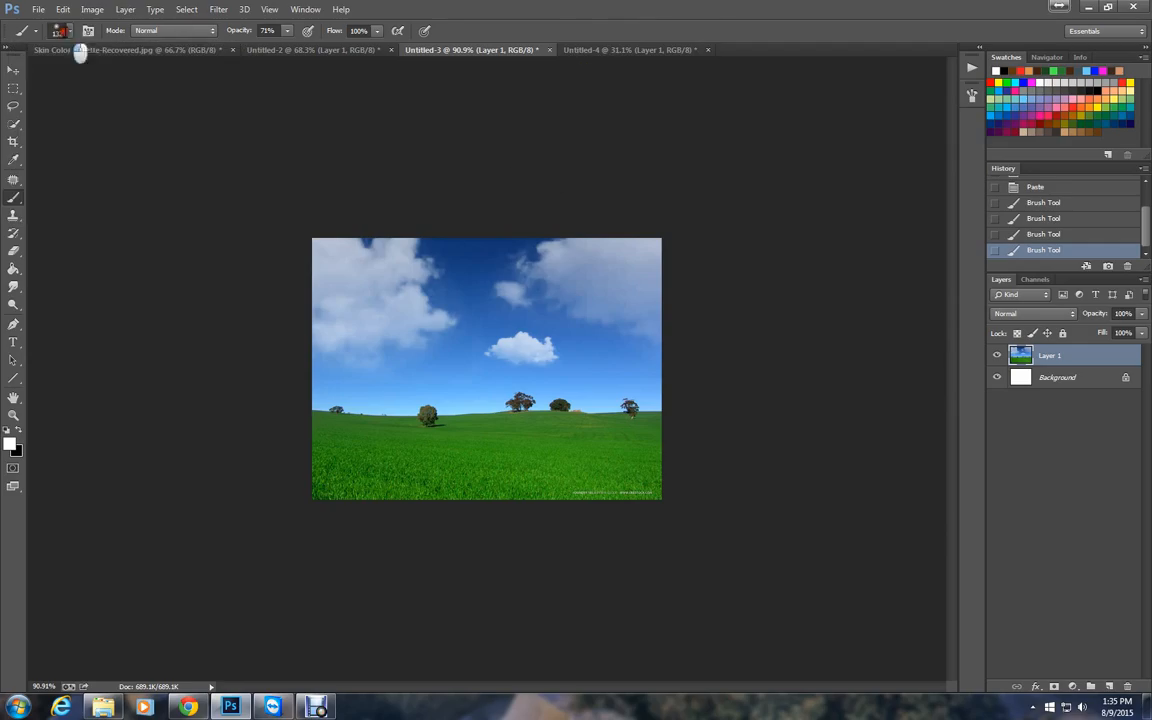
# Desaturate the green leaf image in Untitled-4 and invert it so the leaf sits on a white background.
pyautogui.click(630, 53)
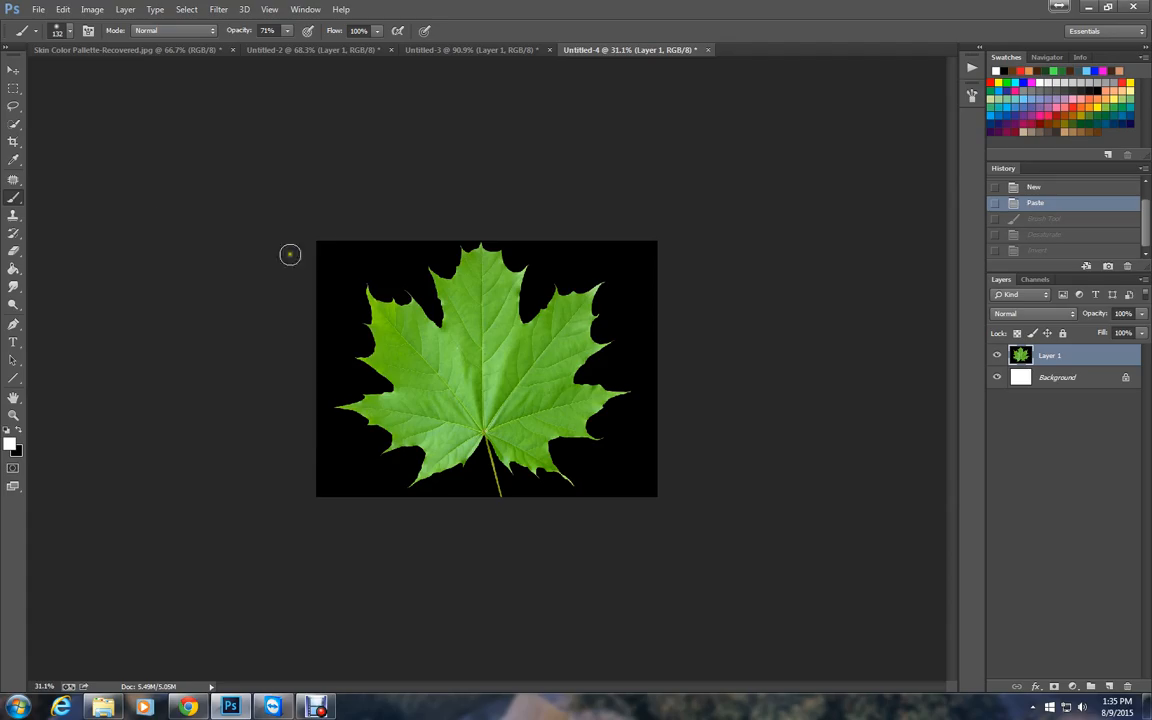
pyautogui.click(91, 12)
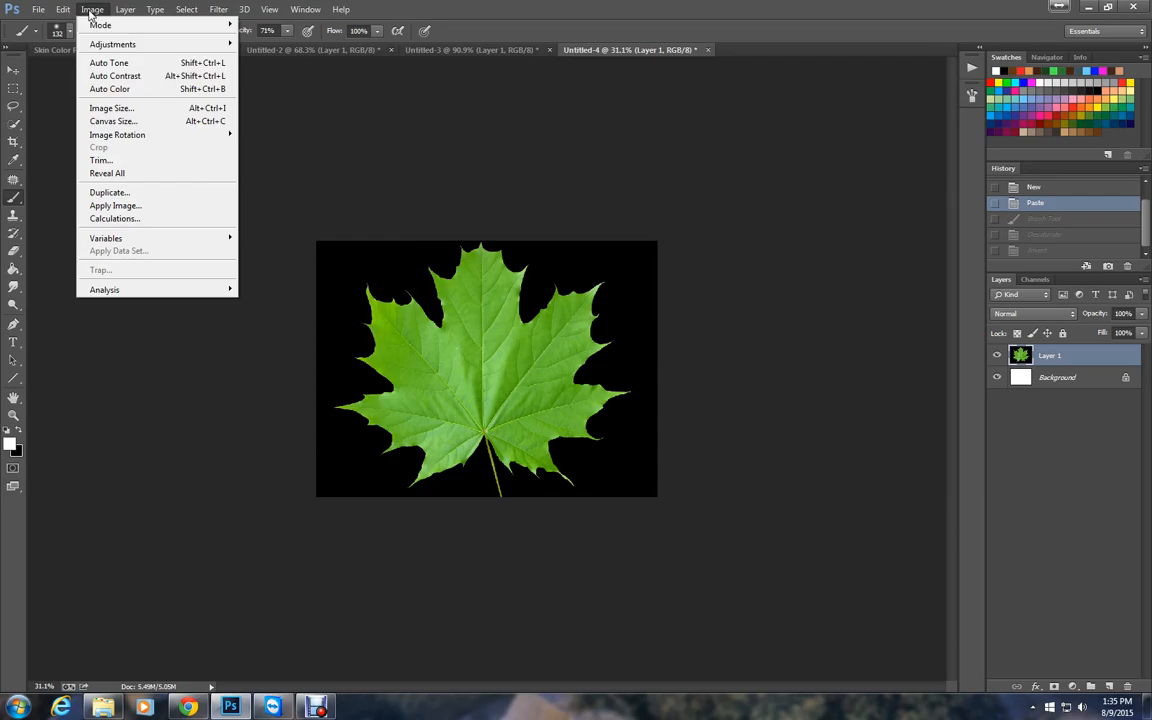
pyautogui.moveTo(103, 44)
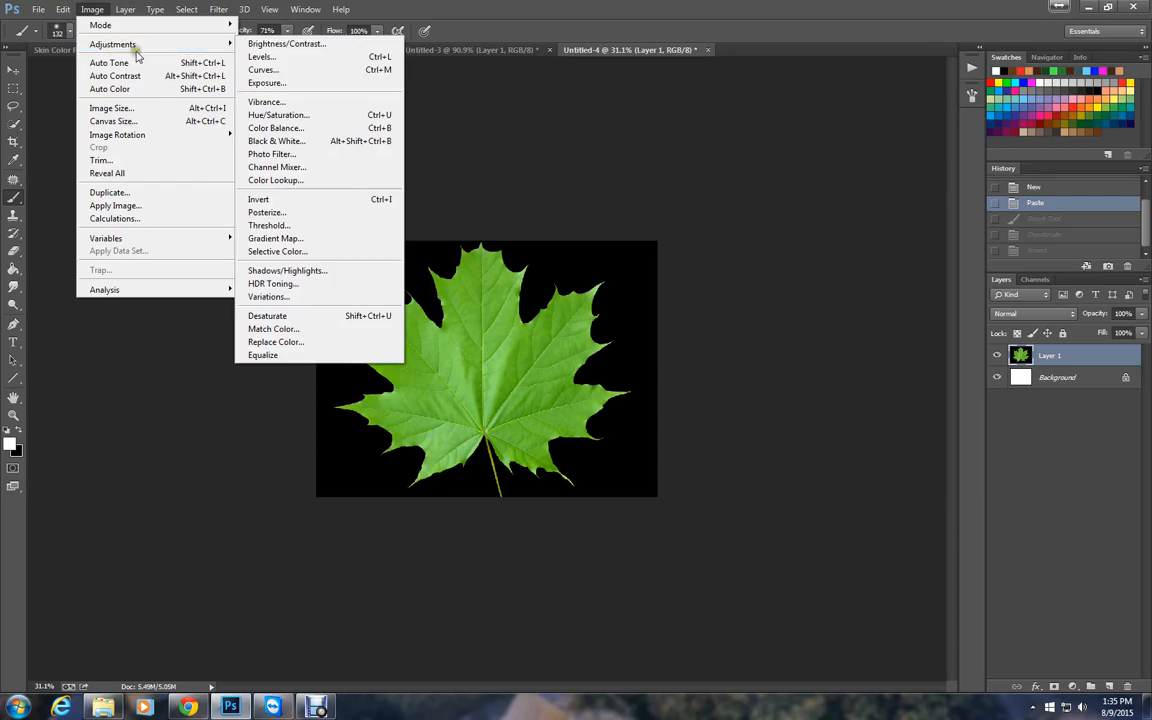
pyautogui.click(268, 317)
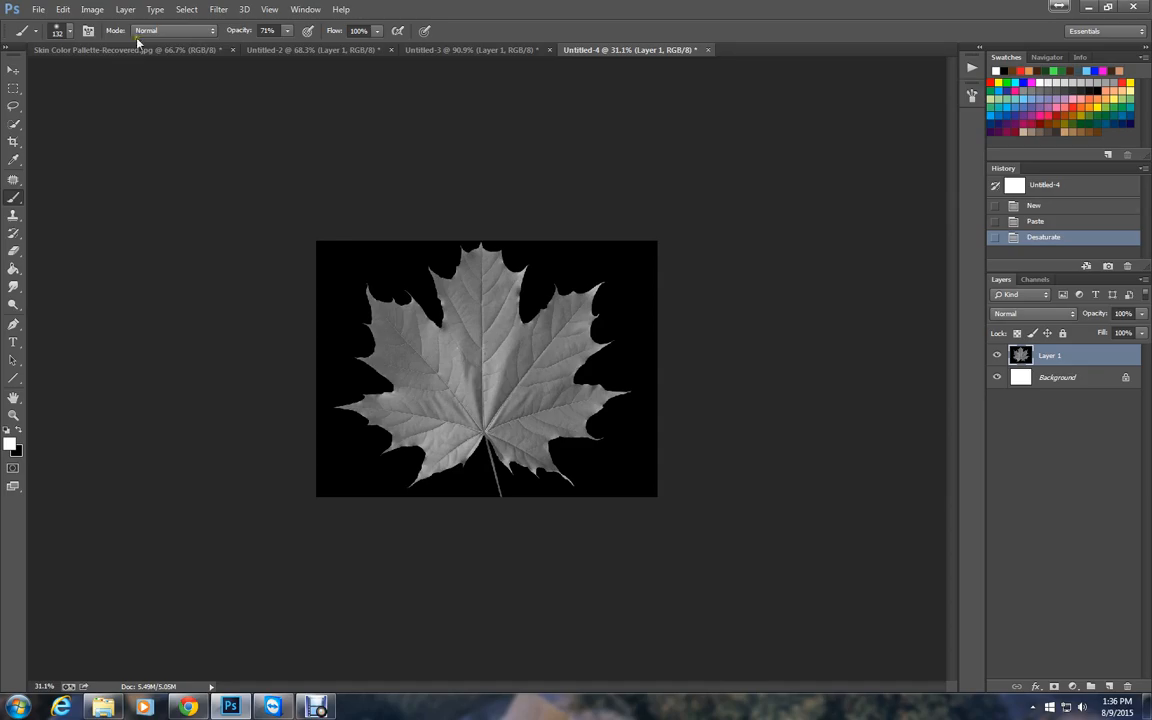
pyautogui.click(92, 9)
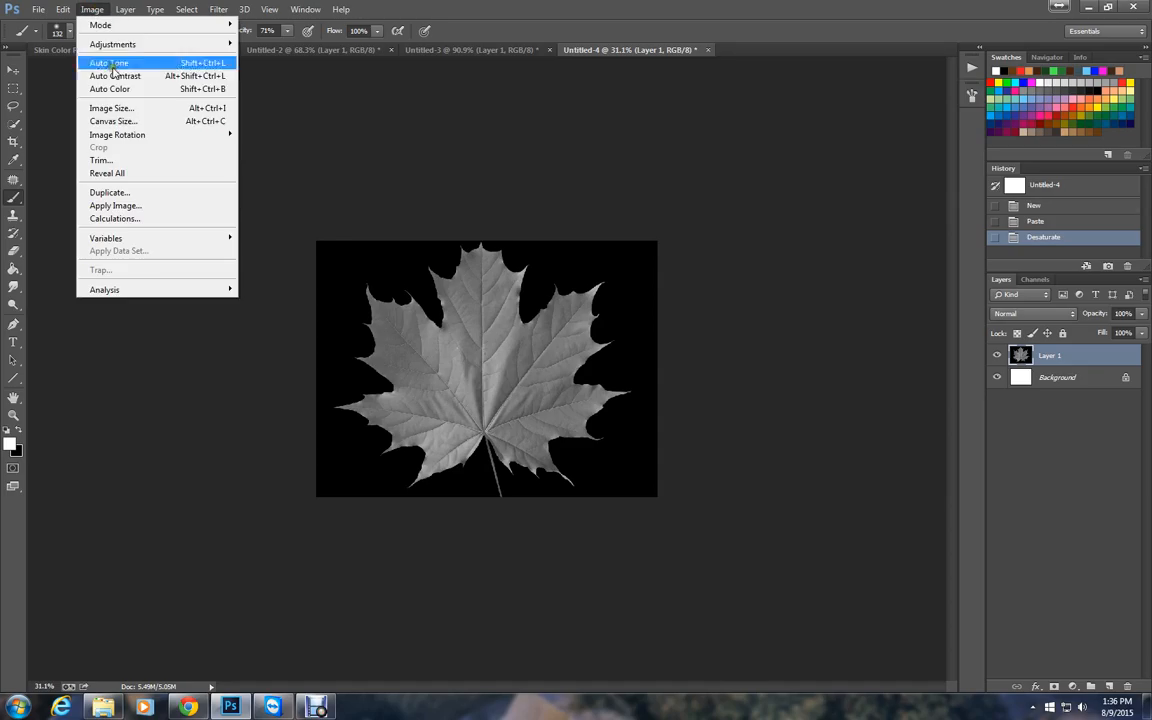
pyautogui.moveTo(157, 44)
pyautogui.click(298, 200)
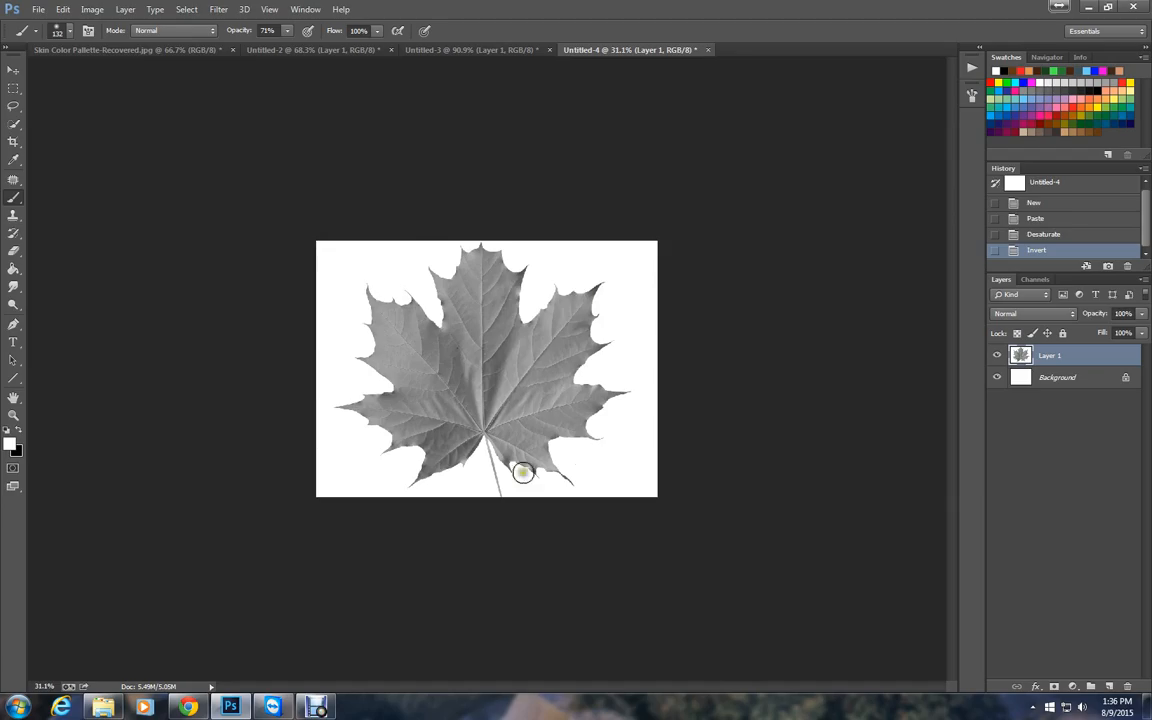
# Define the inverted leaf image as a brush preset named My Leaf.
pyautogui.click(62, 10)
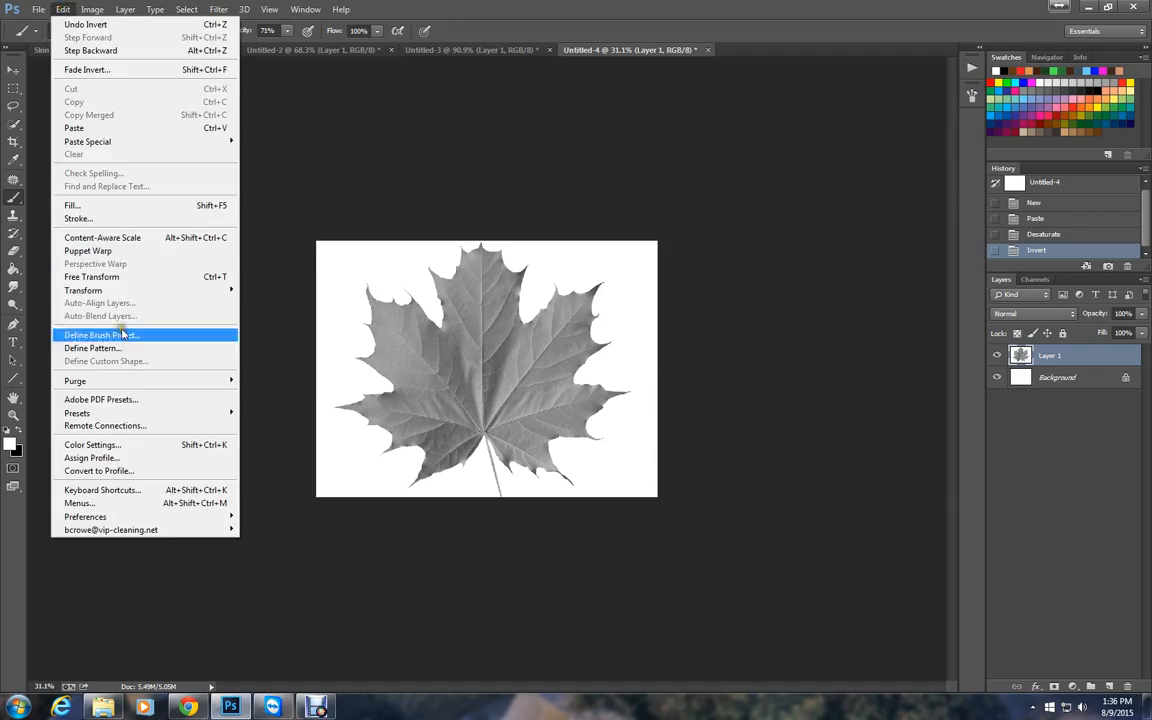
pyautogui.click(122, 335)
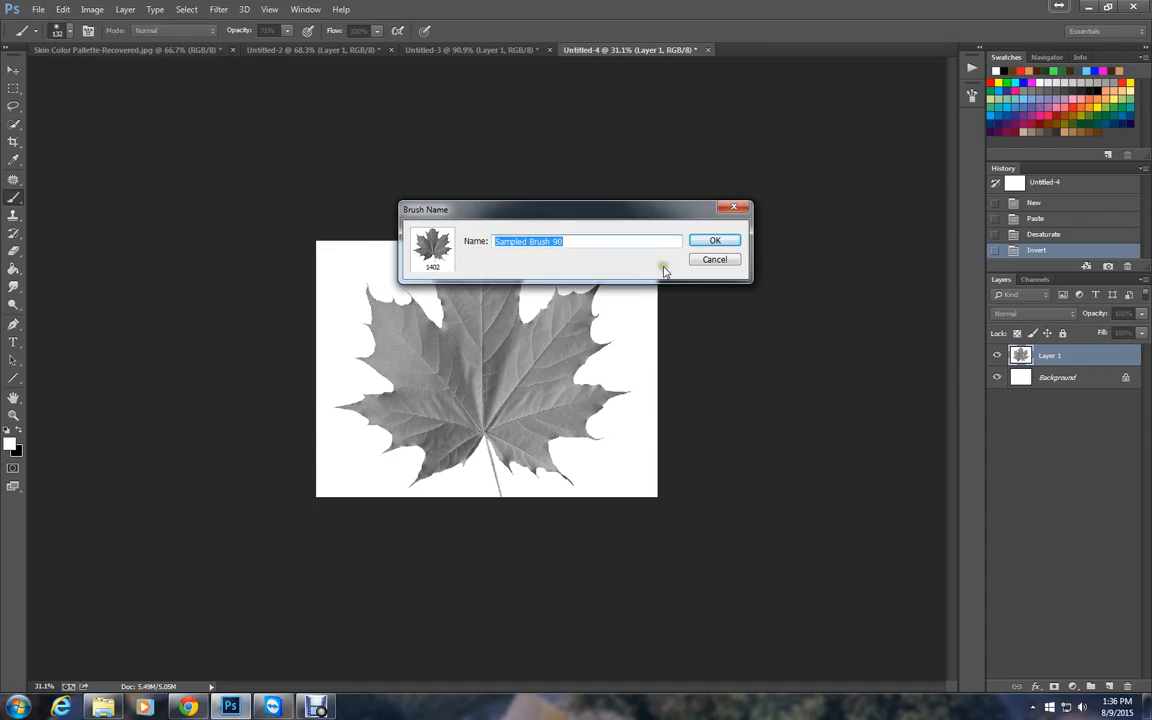
pyautogui.write('My')
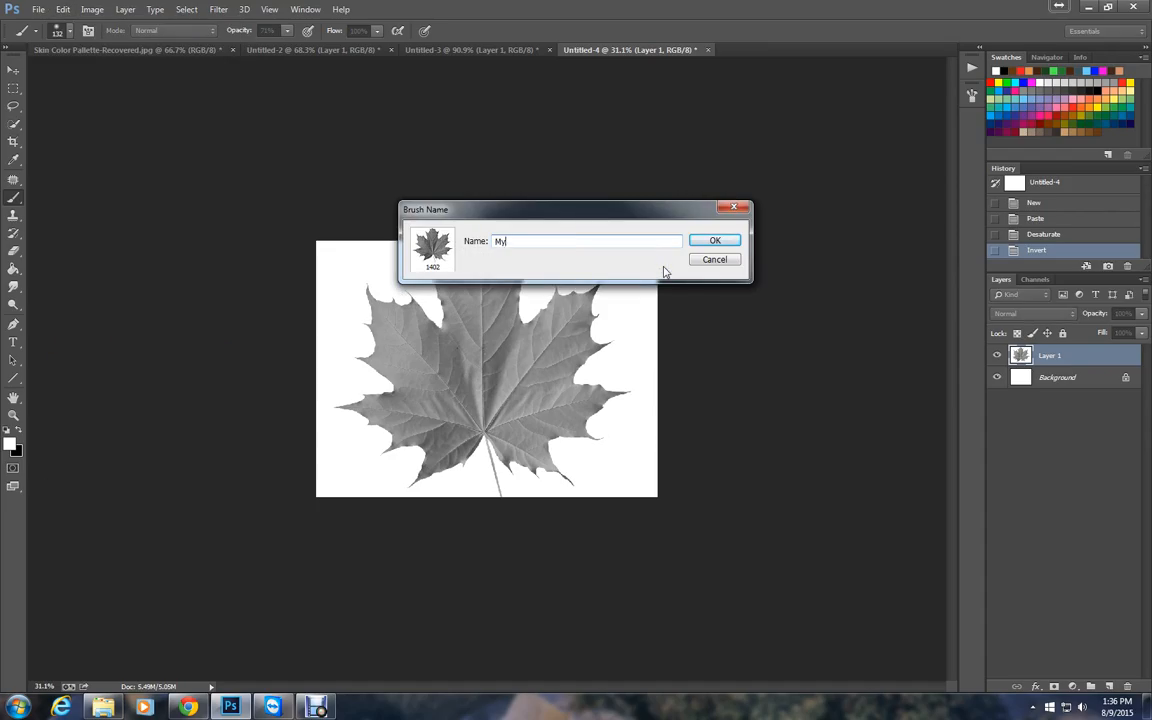
pyautogui.write(' Lea')
pyautogui.press('Return')
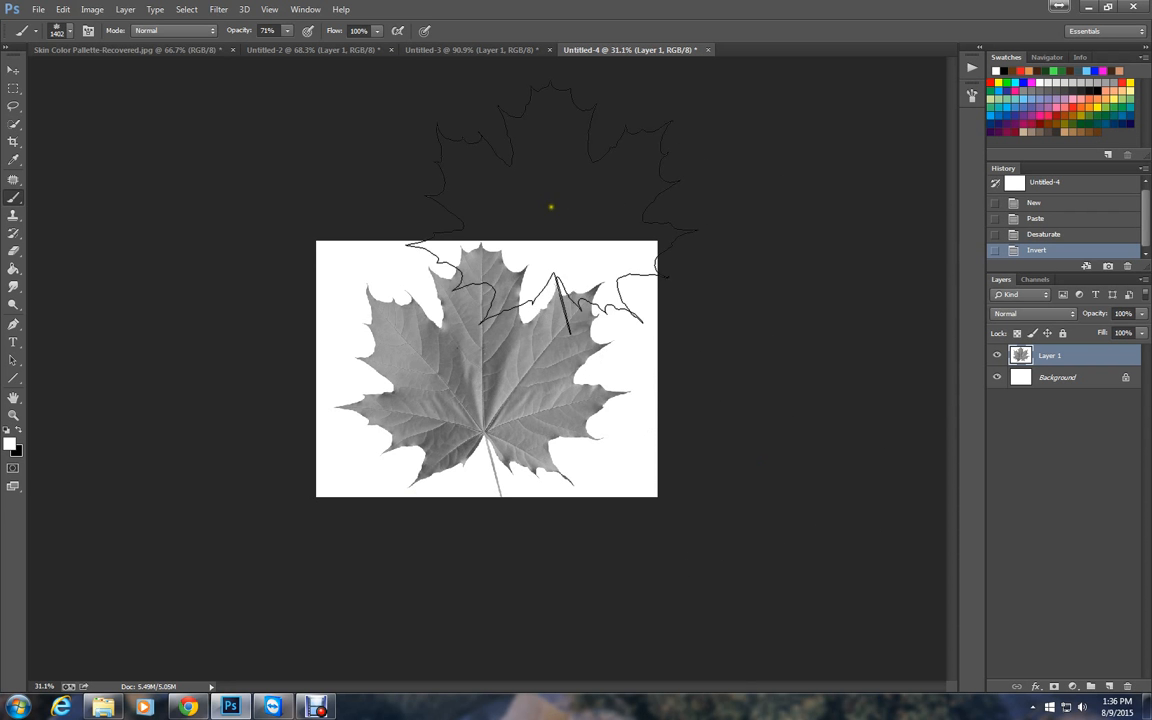
# Create a new 1600 x 1200 pixel RGB document at 72 pixels/inch with a white background.
pyautogui.click(40, 11)
pyautogui.click(55, 25)
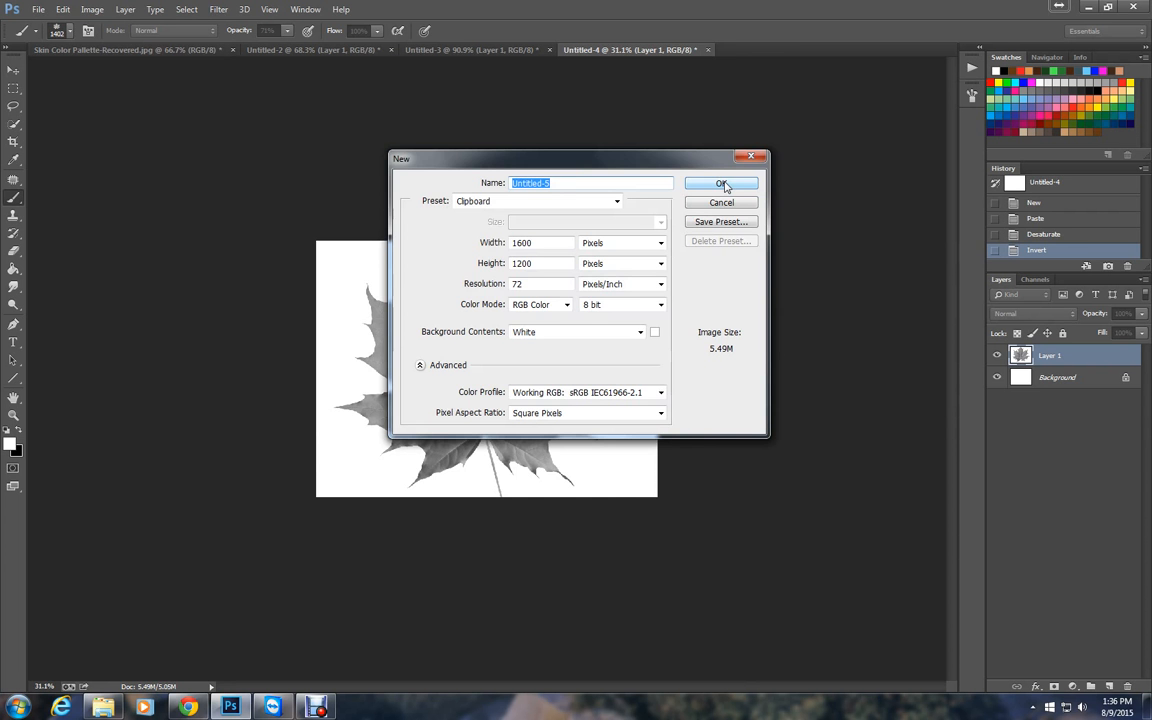
pyautogui.click(716, 186)
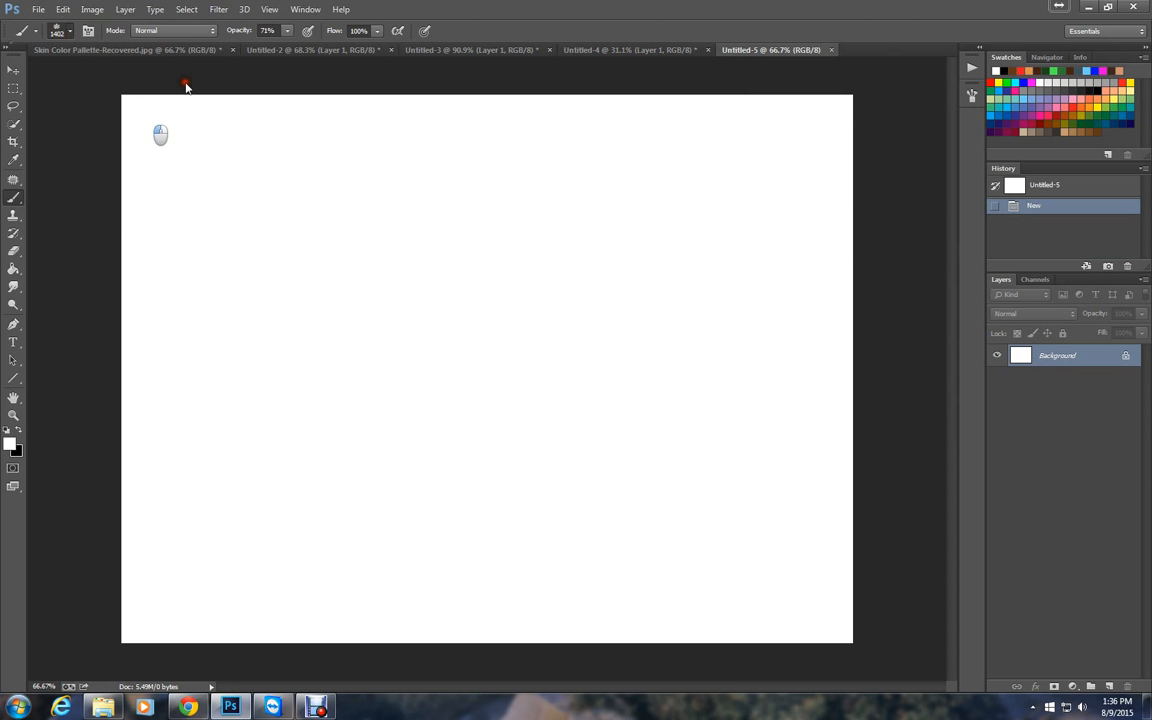
# Set the leaf brush size to 128 px and stamp it once near the canvas centre in white.
pyautogui.click(57, 30)
pyautogui.click(112, 73)
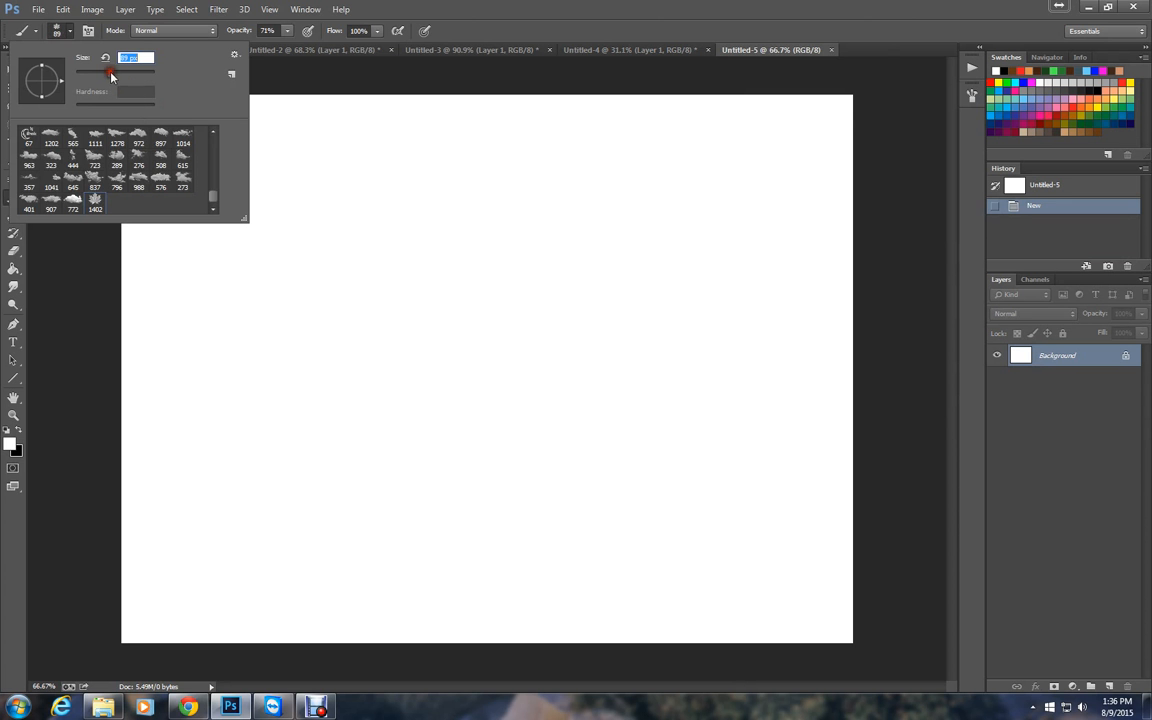
pyautogui.click(118, 75)
pyautogui.click(574, 298)
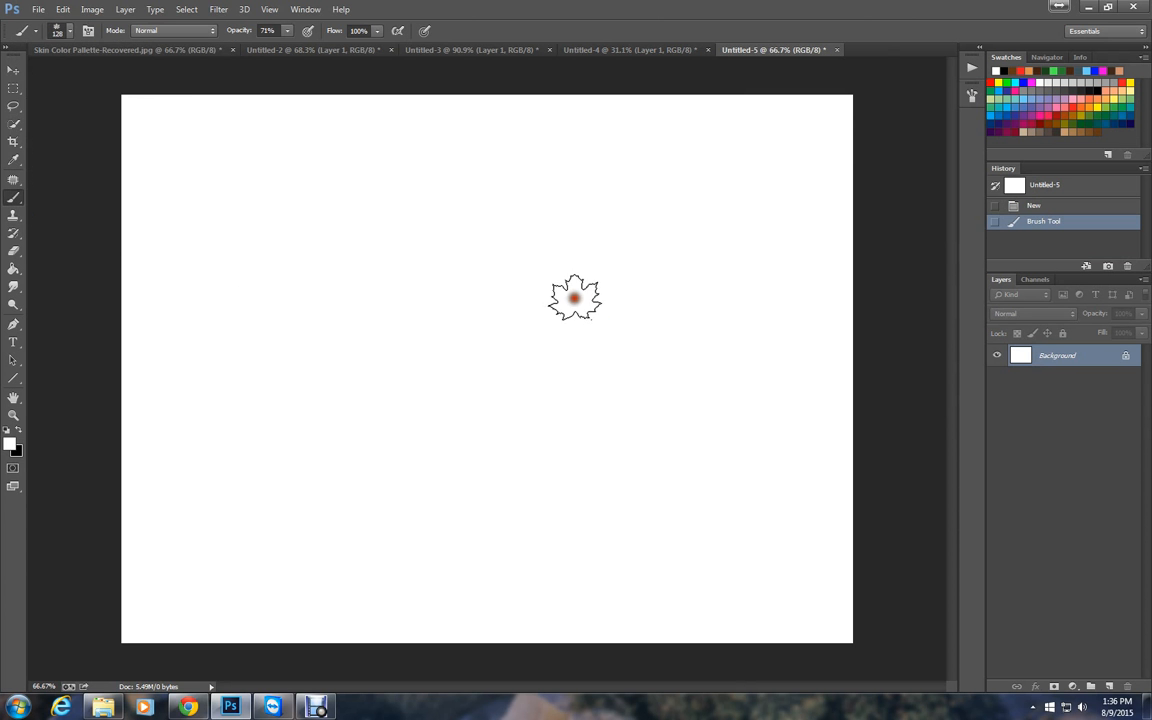
# Swap the foreground colour to black and stamp two leaves in the upper half of the canvas.
pyautogui.click(20, 432)
pyautogui.click(472, 283)
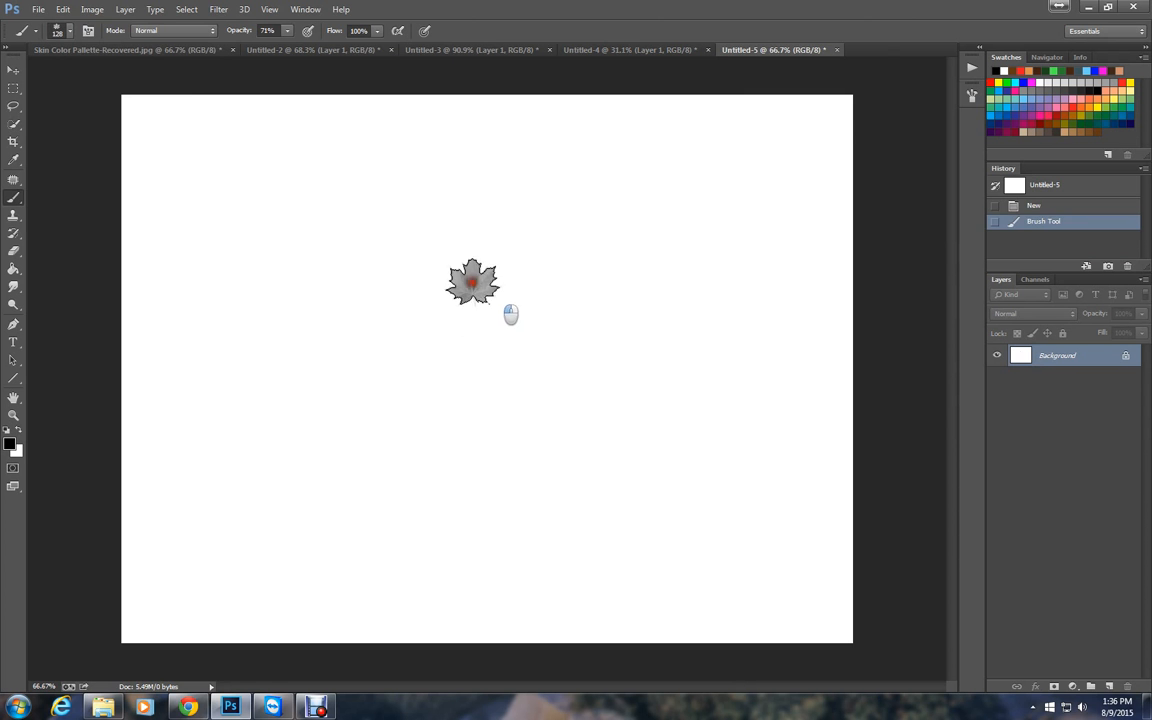
pyautogui.click(328, 318)
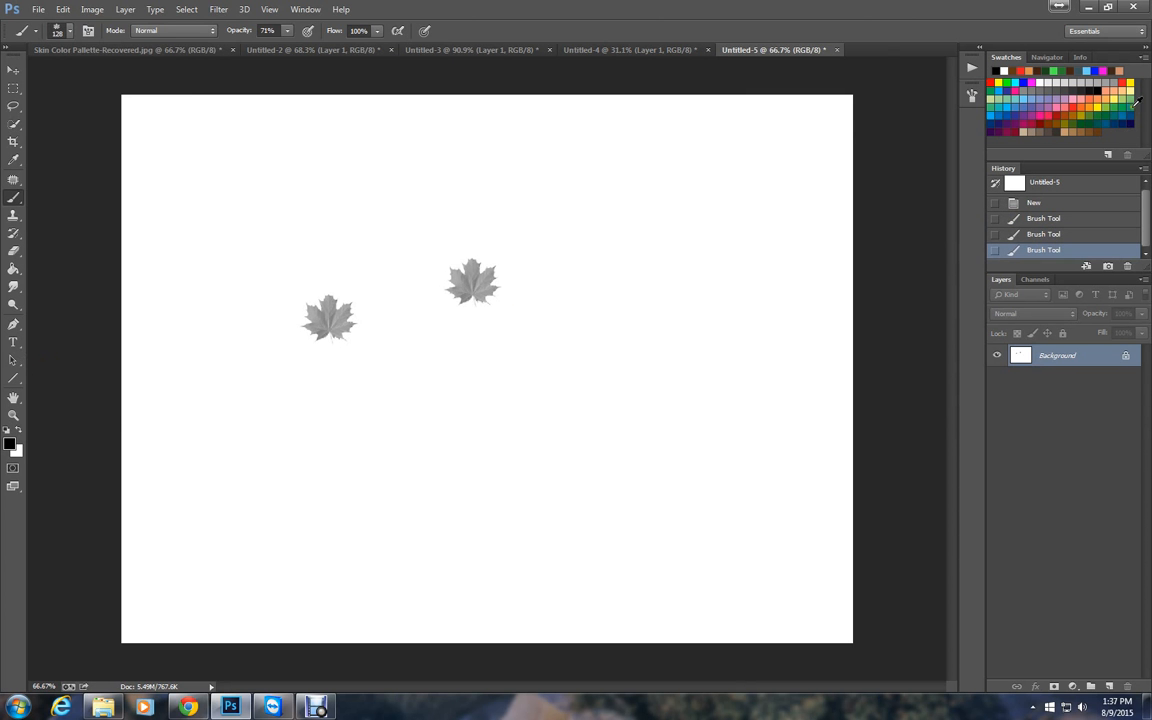
# Pick a dark green swatch and test the leaf brush with five single stamps and two short strokes.
pyautogui.click(1093, 118)
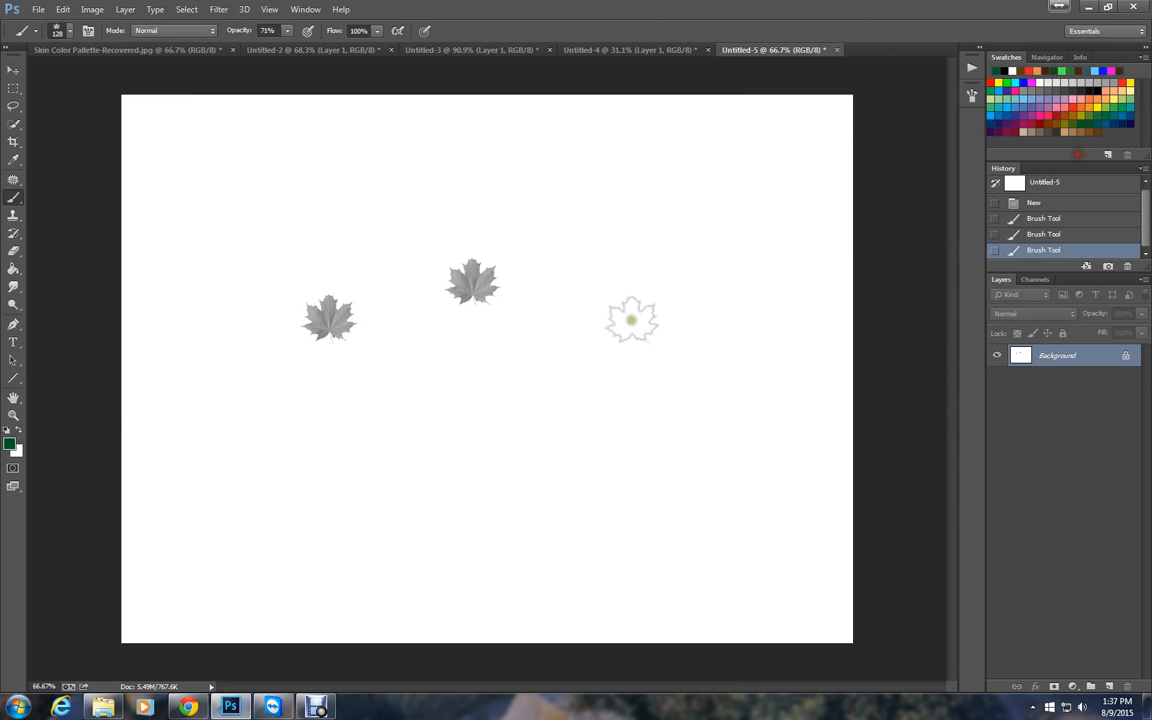
pyautogui.click(568, 196)
pyautogui.click(372, 390)
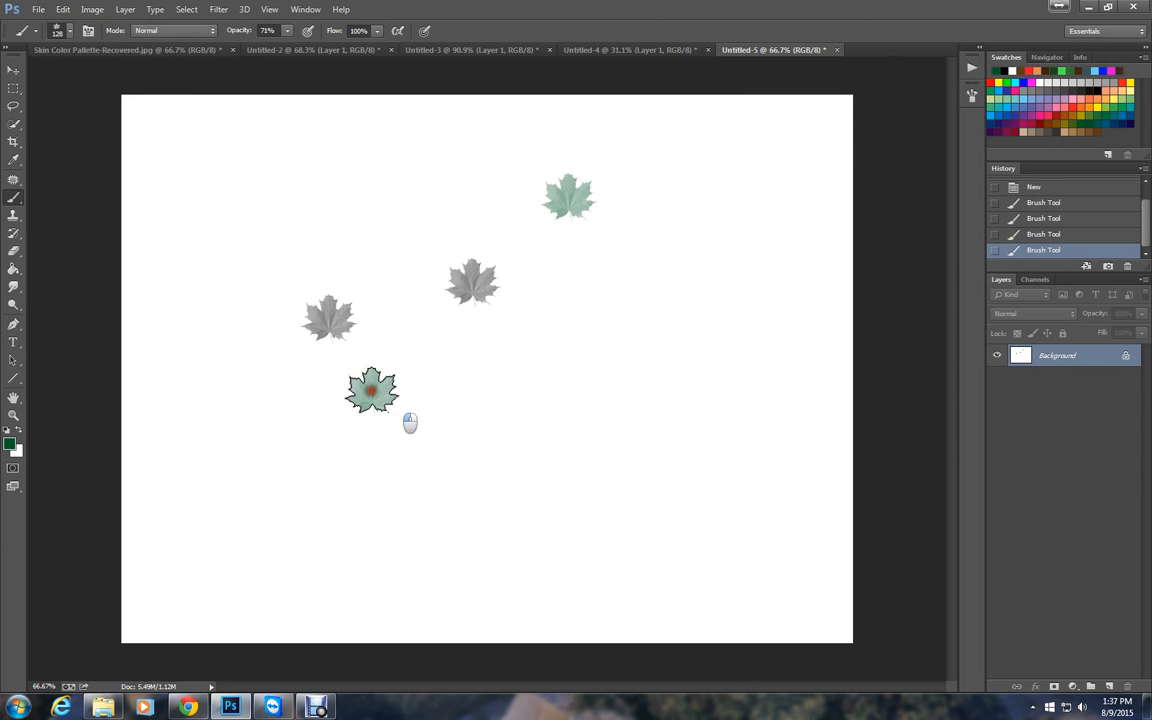
pyautogui.click(274, 520)
pyautogui.moveTo(563, 530)
pyautogui.mouseDown()
pyautogui.moveTo(573, 501)
pyautogui.moveTo(552, 495)
pyautogui.mouseUp()
pyautogui.moveTo(567, 323); pyautogui.dragTo(688, 387)
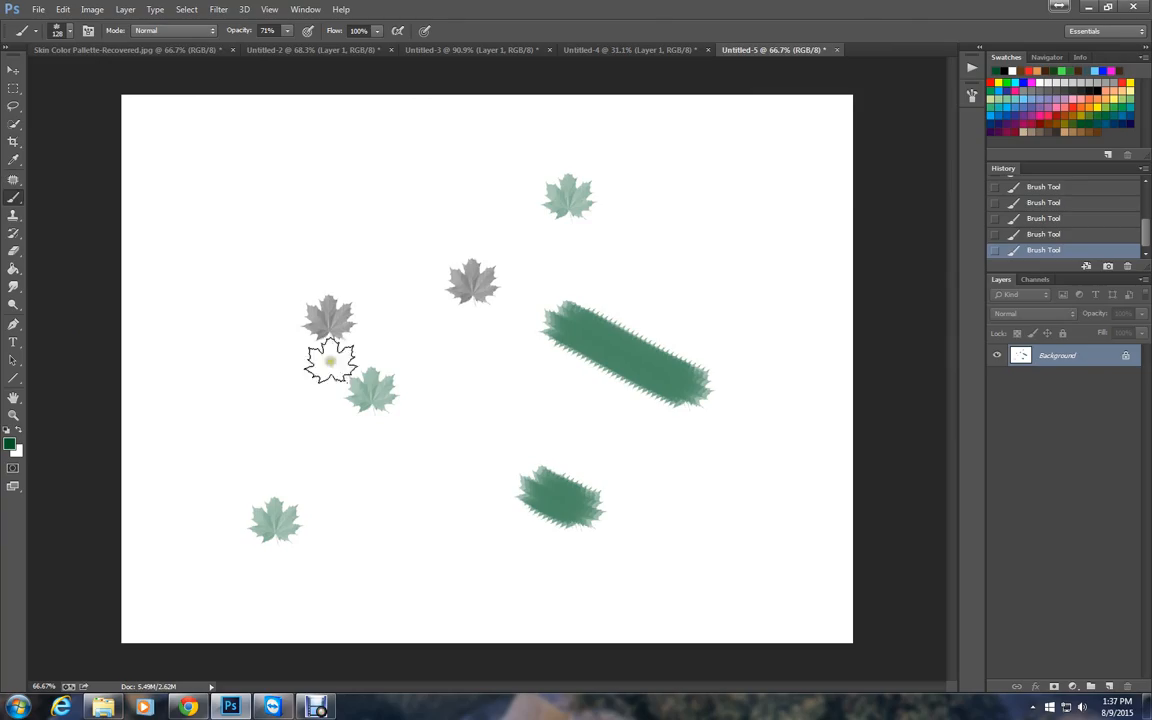
pyautogui.click(261, 184)
pyautogui.click(231, 282)
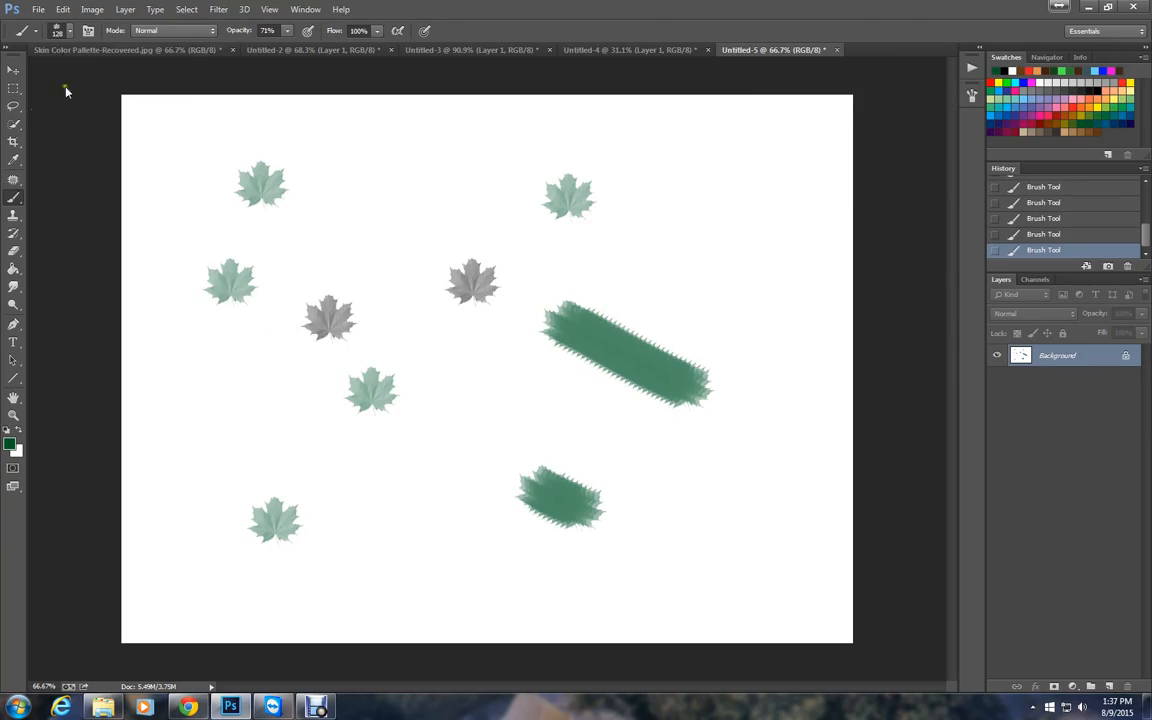
# Enable Shape Dynamics for the leaf brush and set its angle jitter to 26%.
pyautogui.click(88, 32)
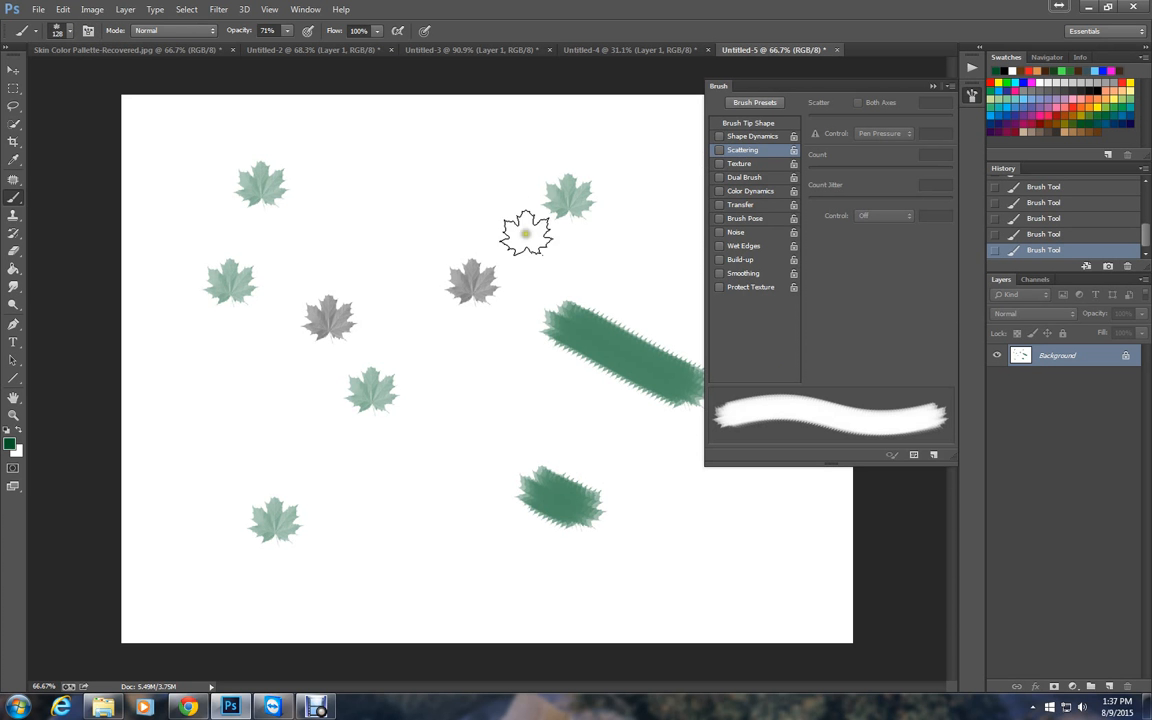
pyautogui.click(748, 137)
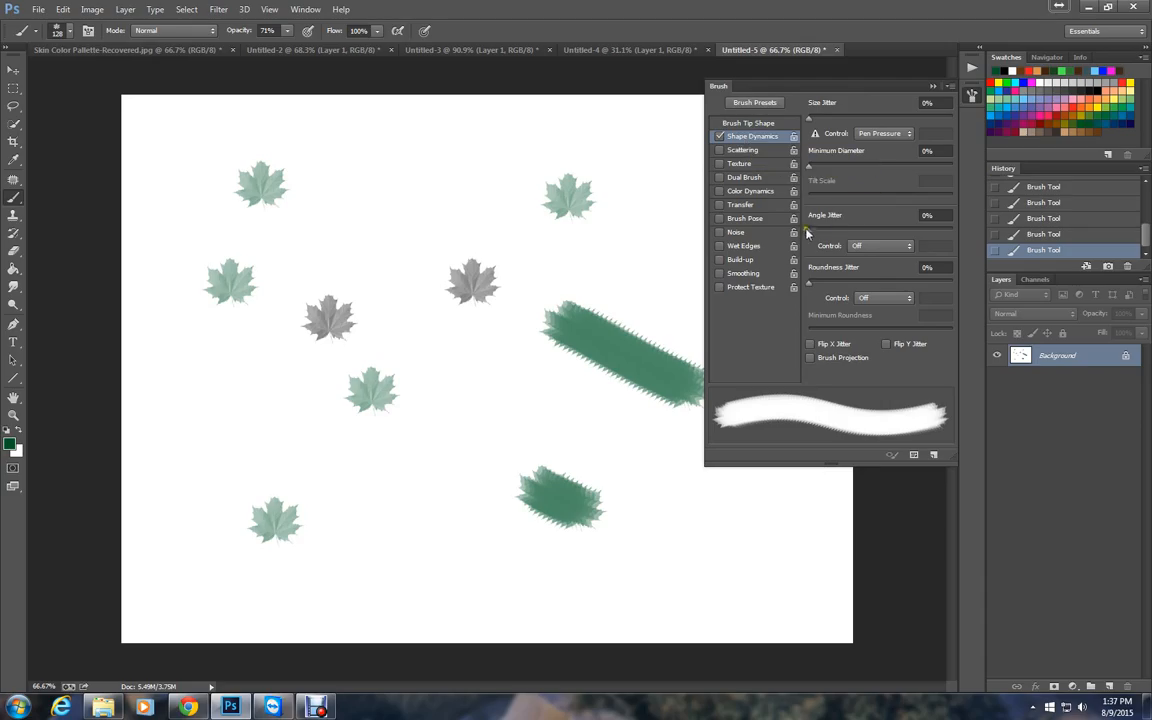
pyautogui.moveTo(810, 231); pyautogui.dragTo(846, 235)
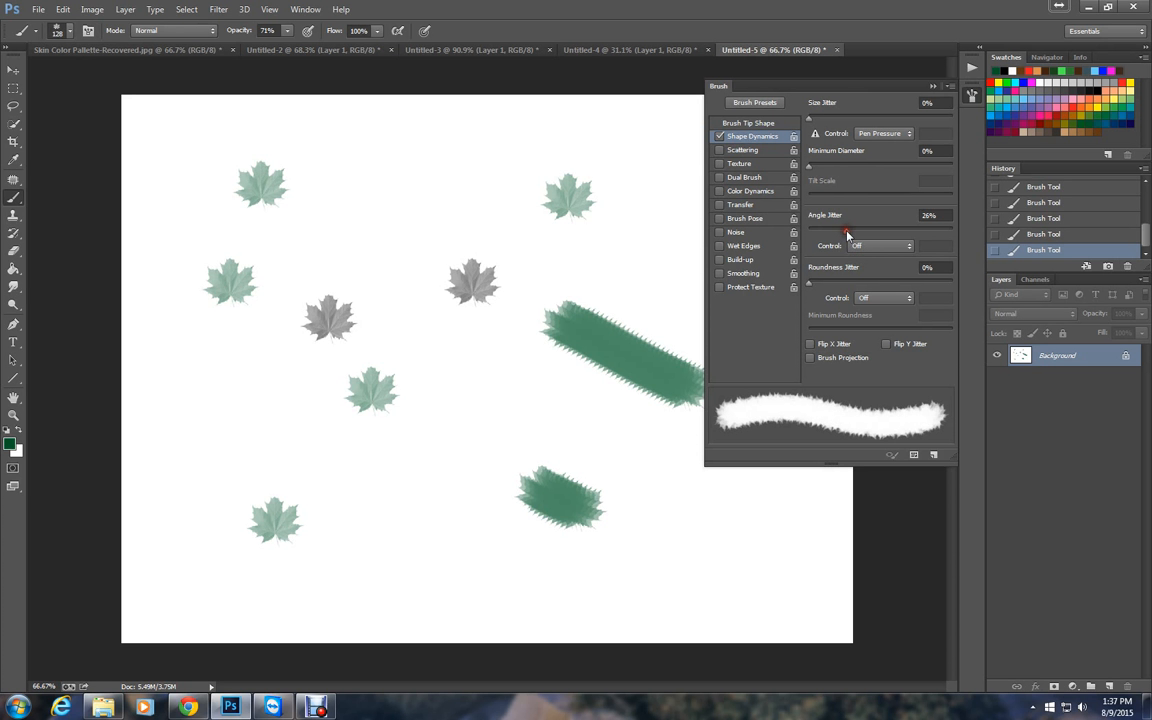
# Stamp several rotated green leaves across the upper part of the canvas to test the angle jitter.
pyautogui.click(409, 183)
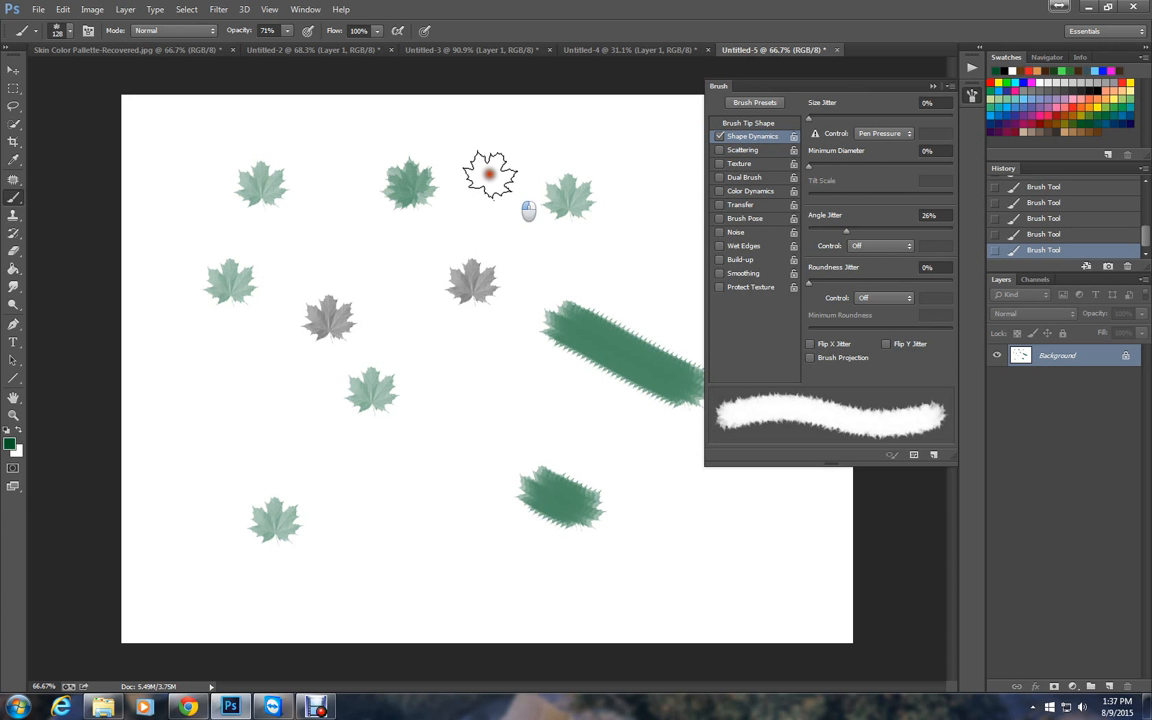
pyautogui.click(490, 175)
pyautogui.click(361, 245)
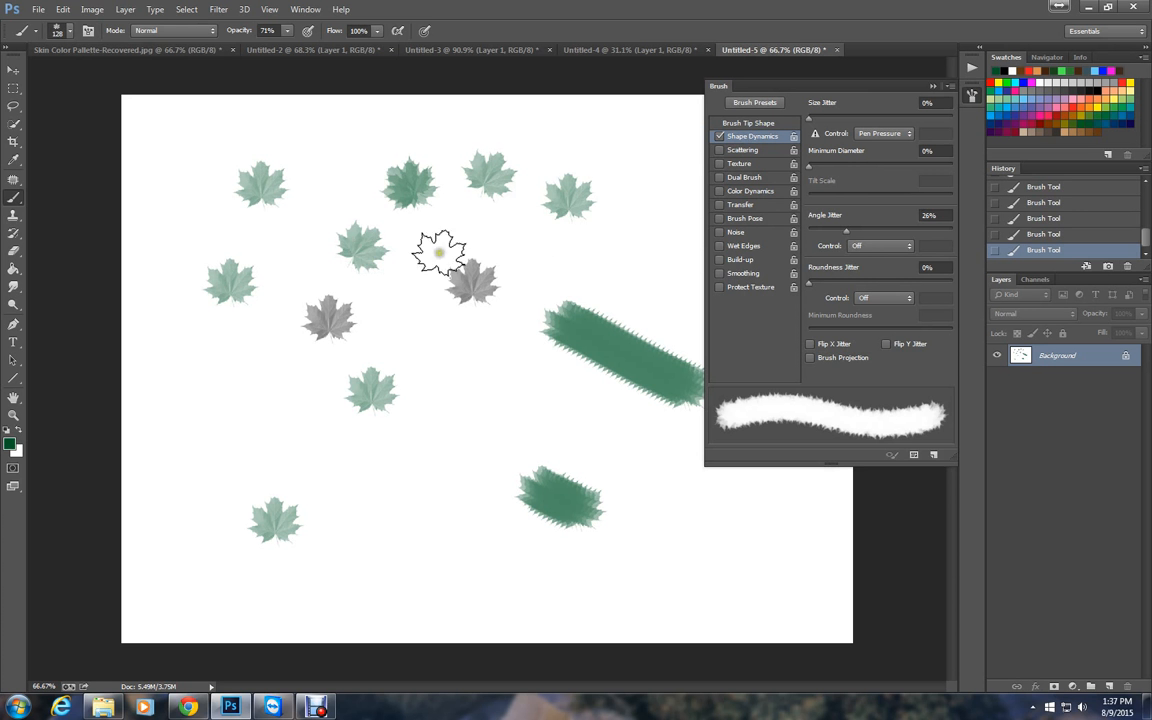
pyautogui.click(567, 263)
pyautogui.click(637, 143)
pyautogui.click(538, 124)
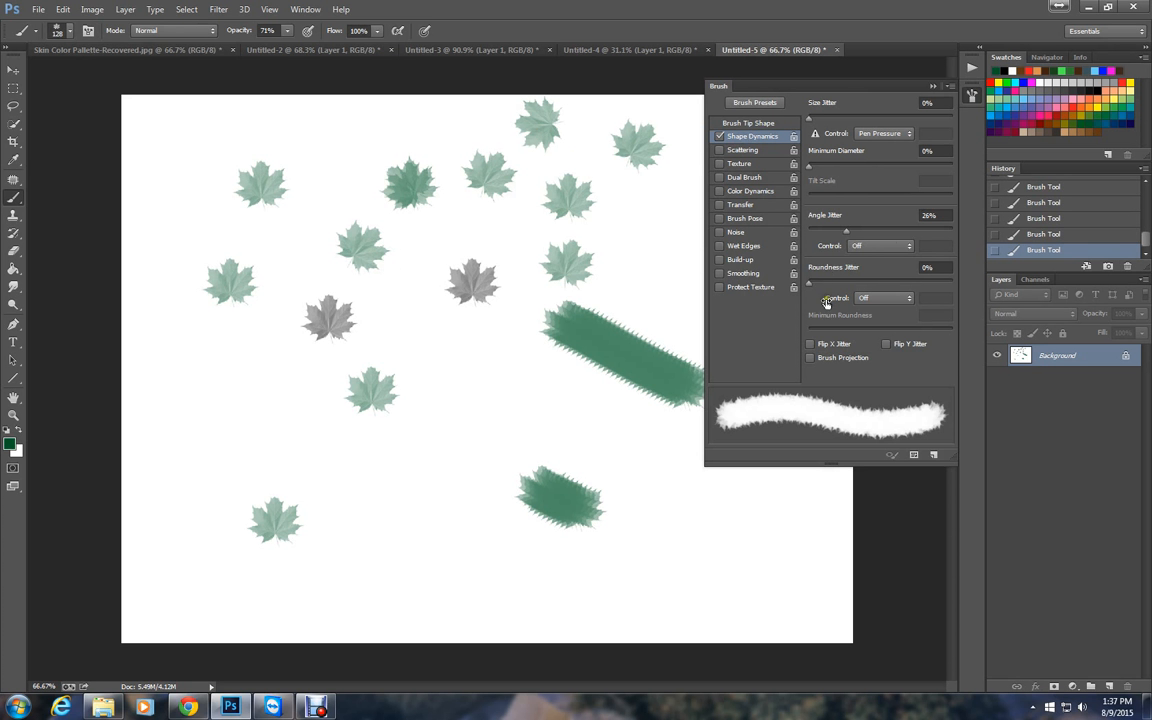
# Set the angle jitter to 20% and roundness jitter to 55%, and test them with a stroke and stamps in the canvas's lower left.
pyautogui.moveTo(843, 234); pyautogui.dragTo(838, 236)
pyautogui.moveTo(814, 284); pyautogui.dragTo(886, 287)
pyautogui.click(486, 430)
pyautogui.moveTo(462, 456)
pyautogui.mouseDown()
pyautogui.moveTo(408, 477)
pyautogui.moveTo(322, 466)
pyautogui.mouseUp()
pyautogui.click(233, 402)
pyautogui.click(265, 418)
pyautogui.click(308, 383)
pyautogui.click(217, 336)
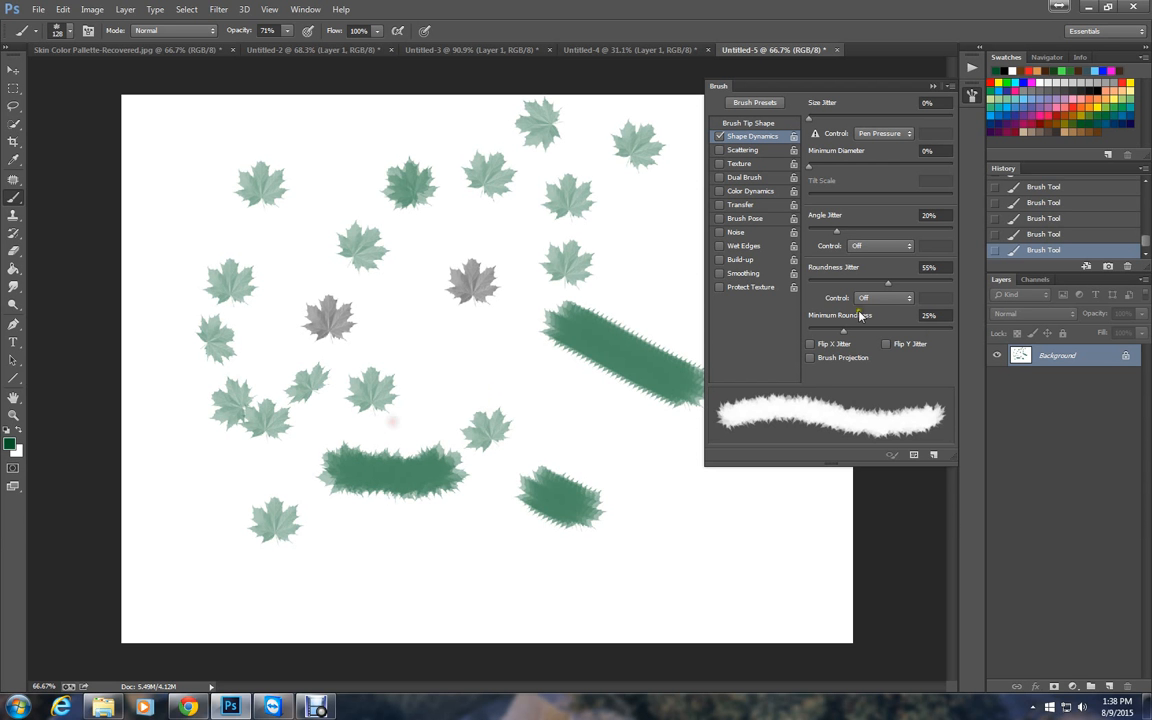
pyautogui.moveTo(841, 334); pyautogui.dragTo(839, 333)
# Enable Scattering with a count jitter of 11% and paint long strokes of scattered green leaves across the canvas.
pyautogui.click(740, 150)
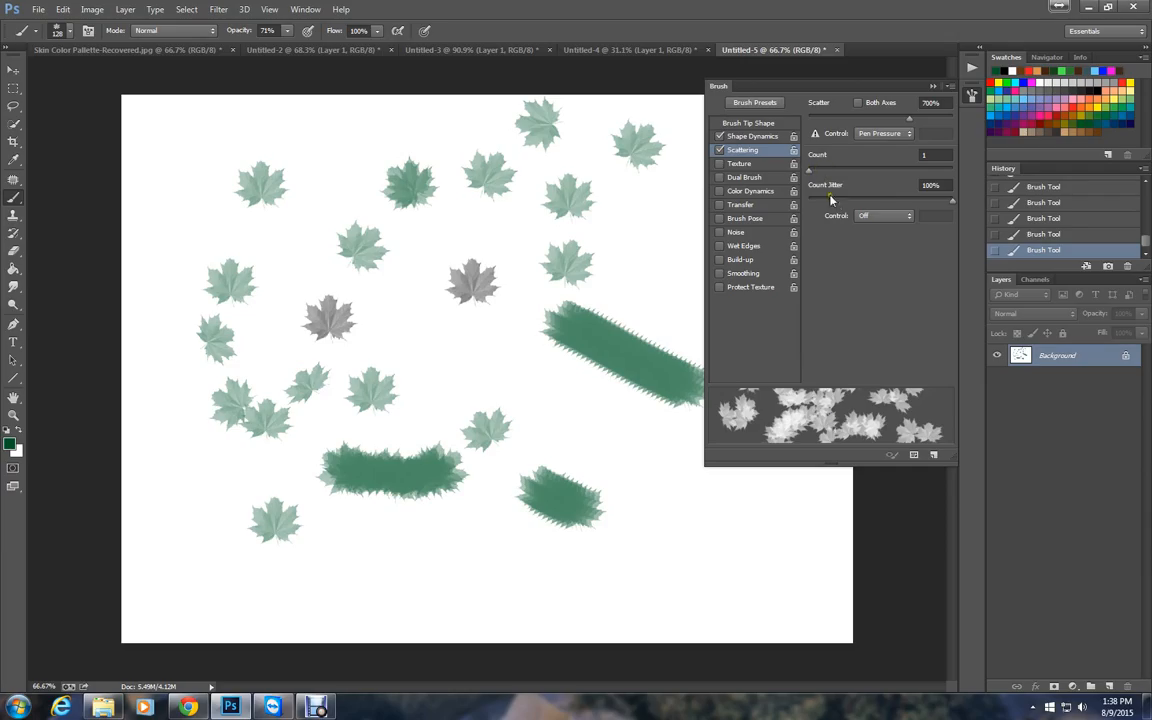
pyautogui.moveTo(837, 201)
pyautogui.mouseDown()
pyautogui.moveTo(952, 203)
pyautogui.moveTo(810, 203)
pyautogui.moveTo(825, 200)
pyautogui.mouseUp()
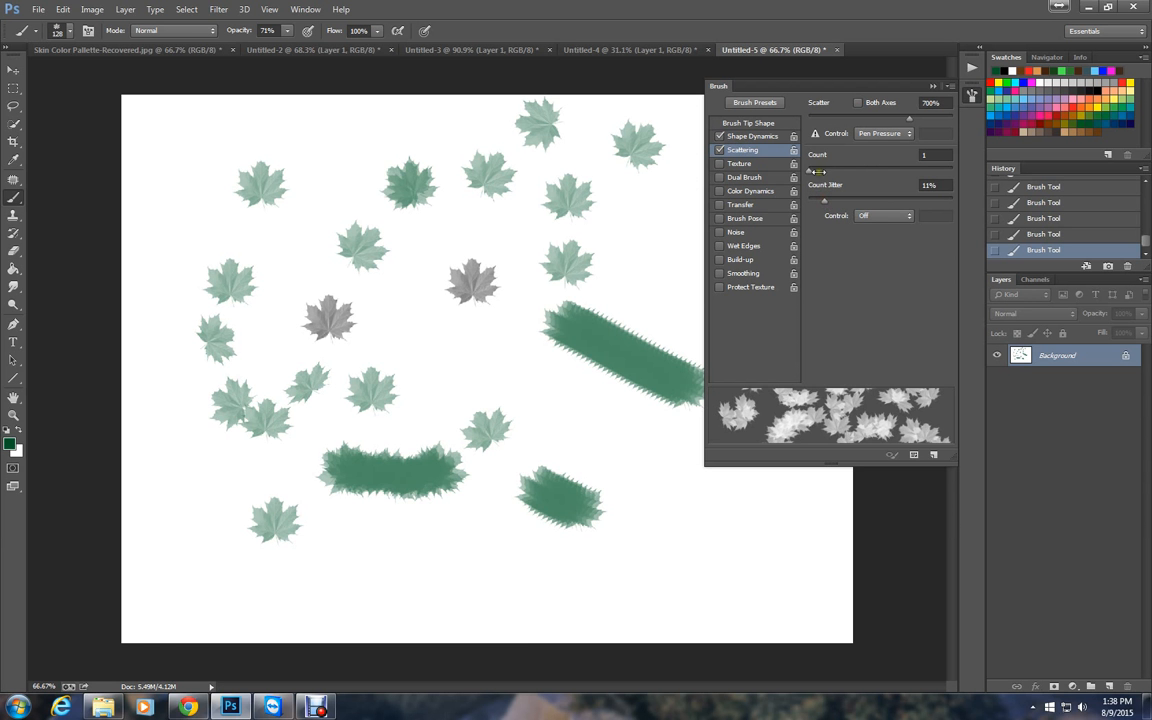
pyautogui.moveTo(380, 314)
pyautogui.mouseDown()
pyautogui.moveTo(482, 360)
pyautogui.moveTo(550, 424)
pyautogui.moveTo(607, 517)
pyautogui.moveTo(629, 527)
pyautogui.mouseUp()
pyautogui.moveTo(703, 538)
pyautogui.mouseDown()
pyautogui.moveTo(650, 592)
pyautogui.moveTo(258, 542)
pyautogui.moveTo(171, 505)
pyautogui.moveTo(130, 222)
pyautogui.mouseUp()
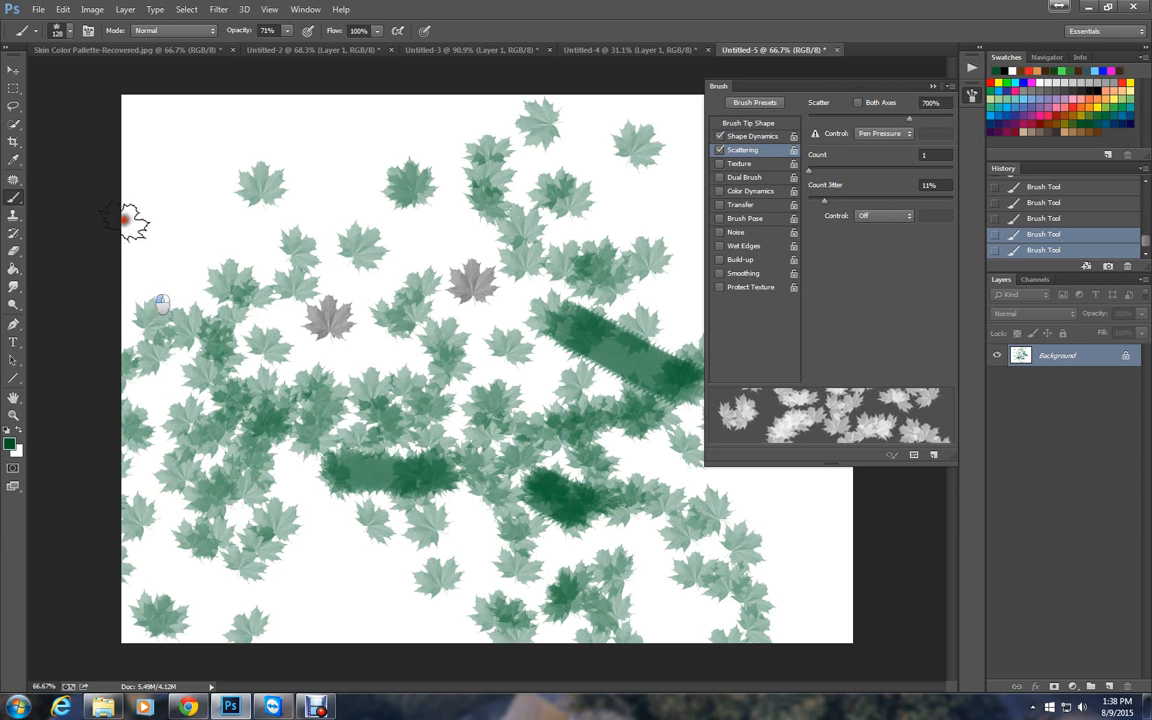
pyautogui.moveTo(553, 327); pyautogui.dragTo(668, 380)
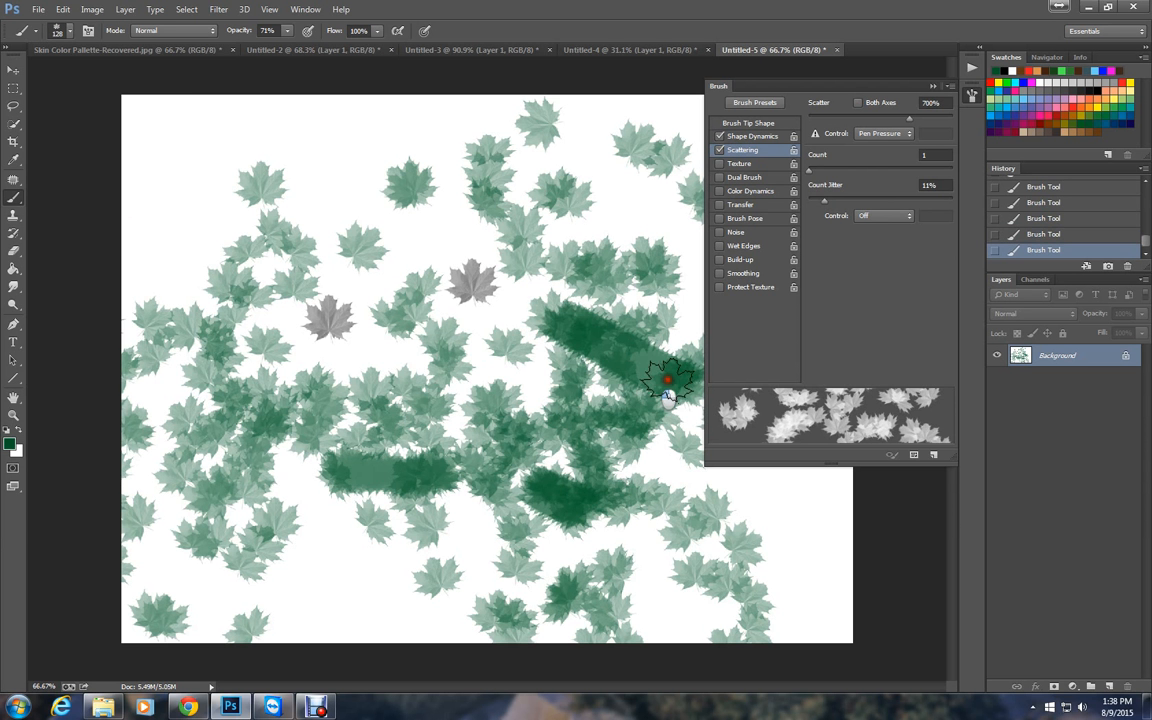
pyautogui.moveTo(270, 140)
pyautogui.mouseDown()
pyautogui.moveTo(184, 150)
pyautogui.moveTo(178, 180)
pyautogui.mouseUp()
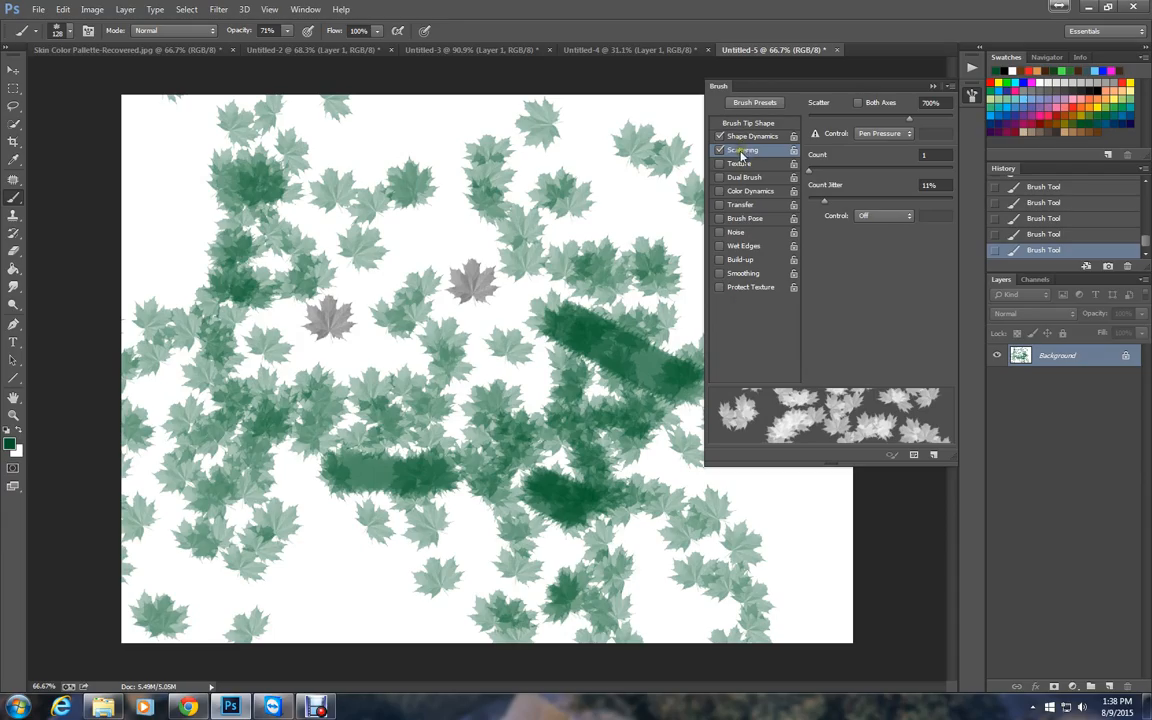
# Close the brush settings and revert the document to its New history state, clearing all the test strokes.
pyautogui.click(972, 96)
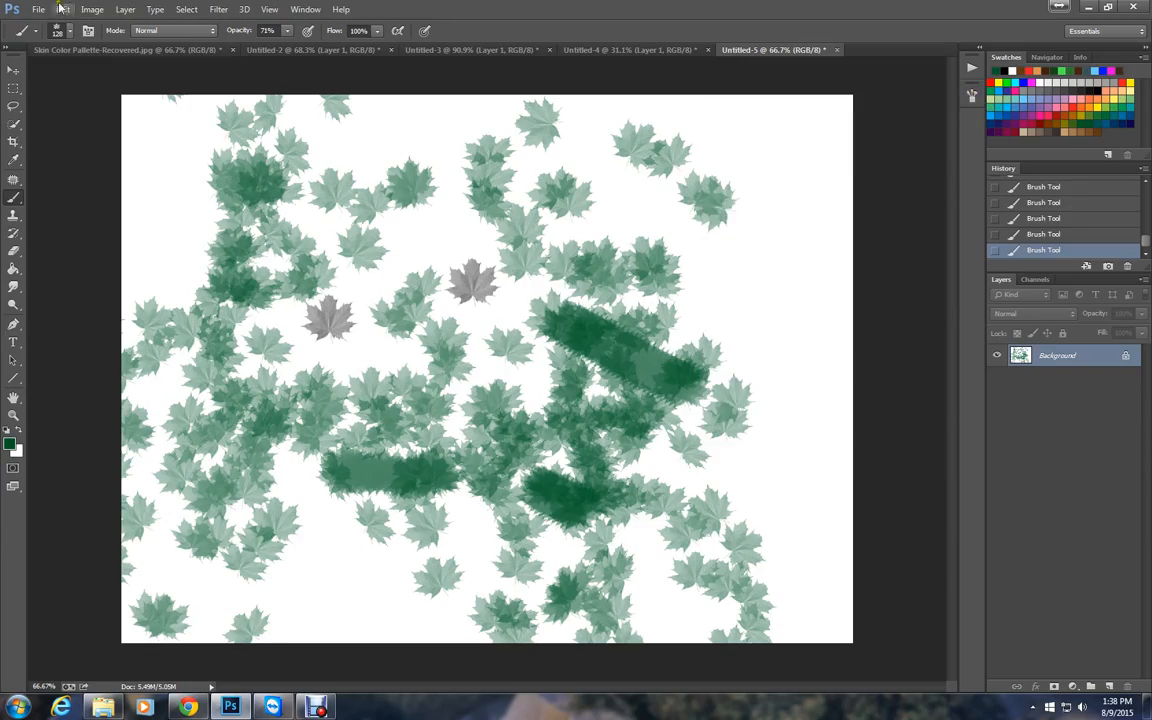
pyautogui.scroll(2, 1080, 231)
pyautogui.scroll(3, 1075, 230)
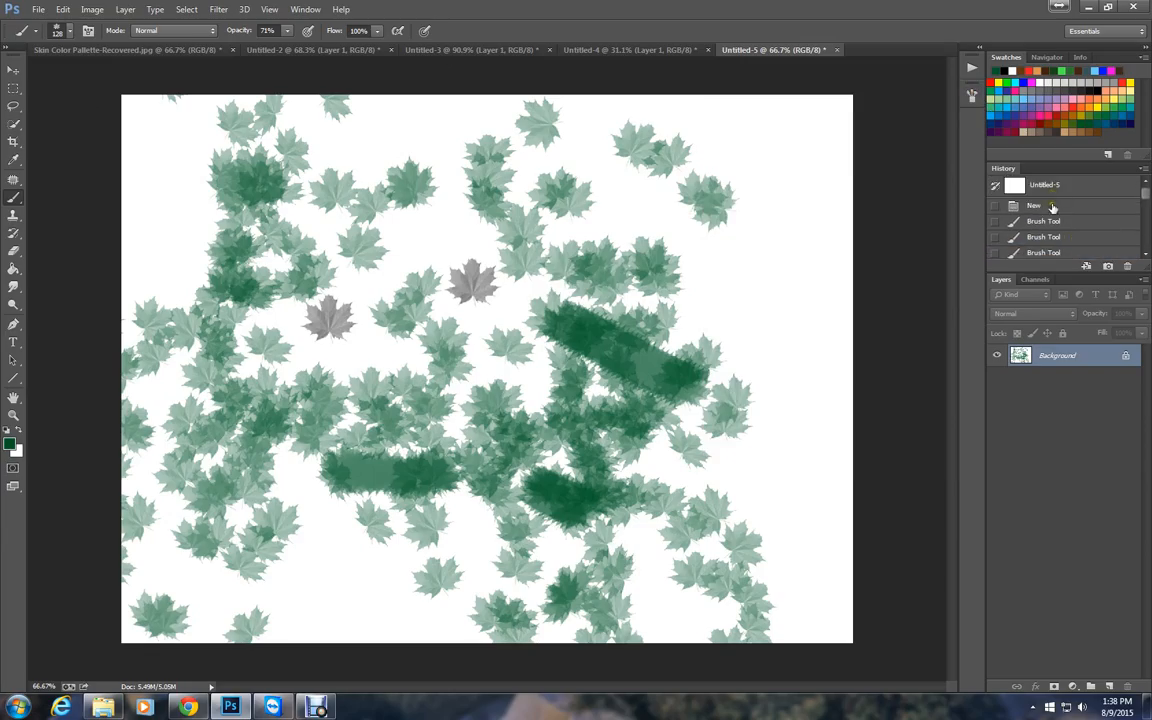
pyautogui.click(1040, 205)
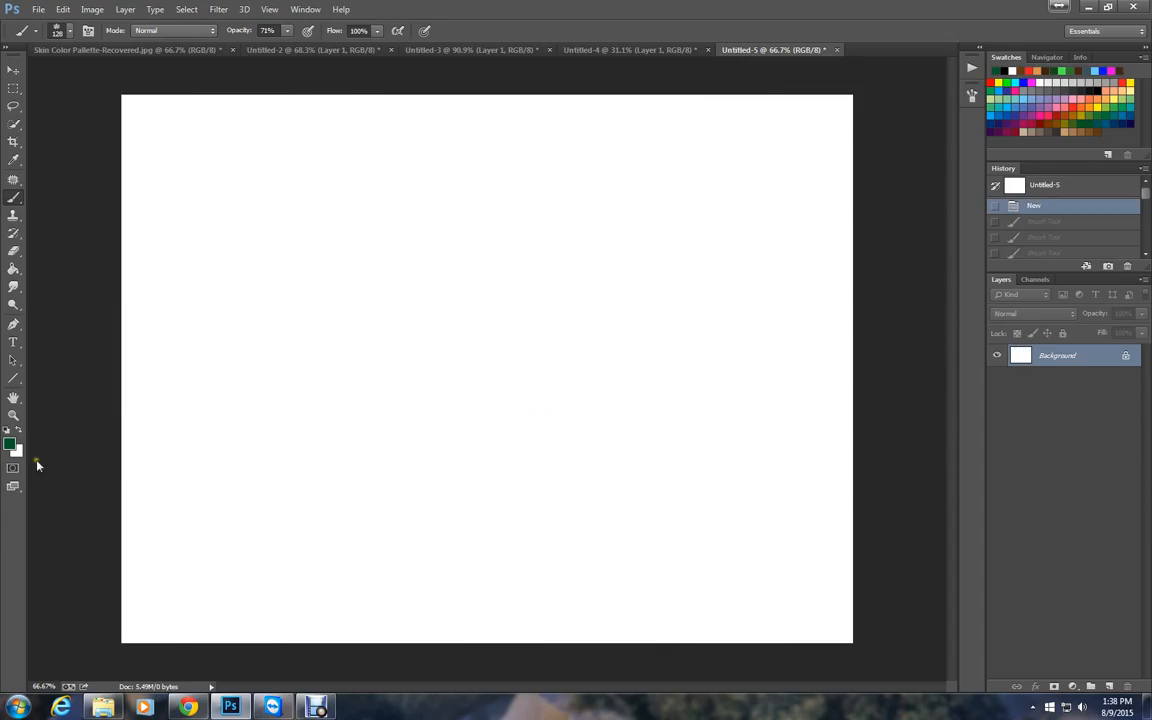
# Swap the foreground and background colours, making white the foreground and dark green the background, and keep the Brush tool active.
pyautogui.click(19, 431)
pyautogui.click(10, 443)
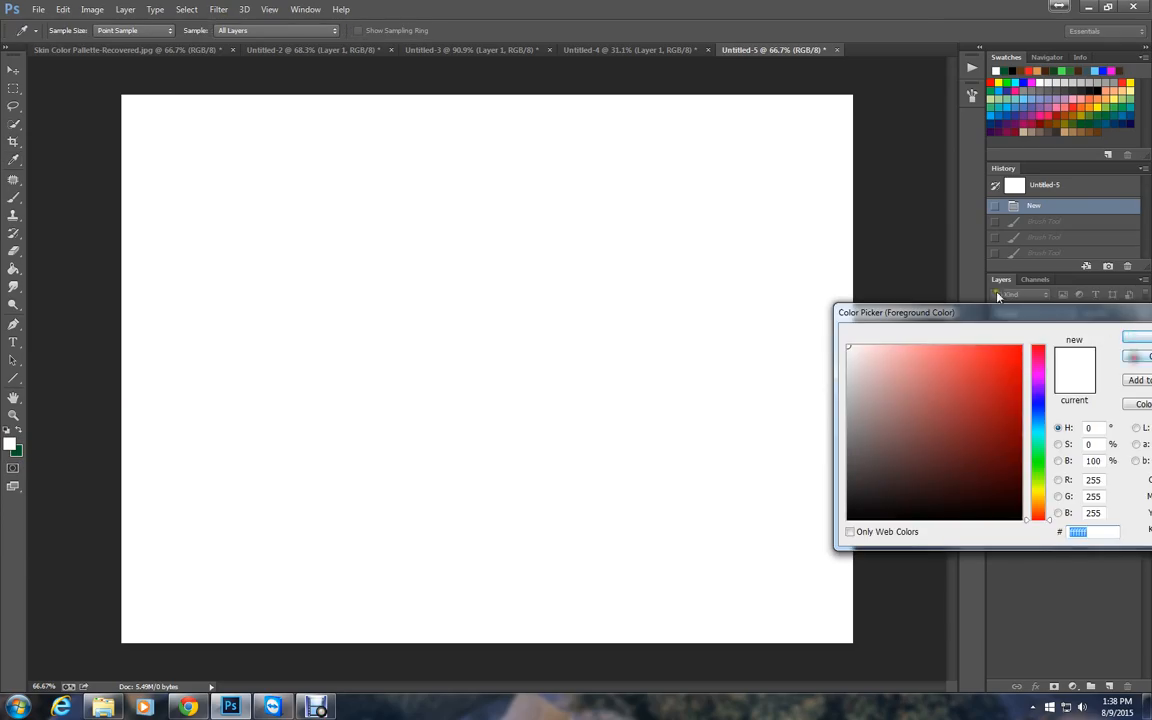
pyautogui.click(1136, 358)
pyautogui.press('b')
# Enable Color Dynamics for the leaf brush, set the hue jitter to 45%, and close the brush settings.
pyautogui.click(88, 29)
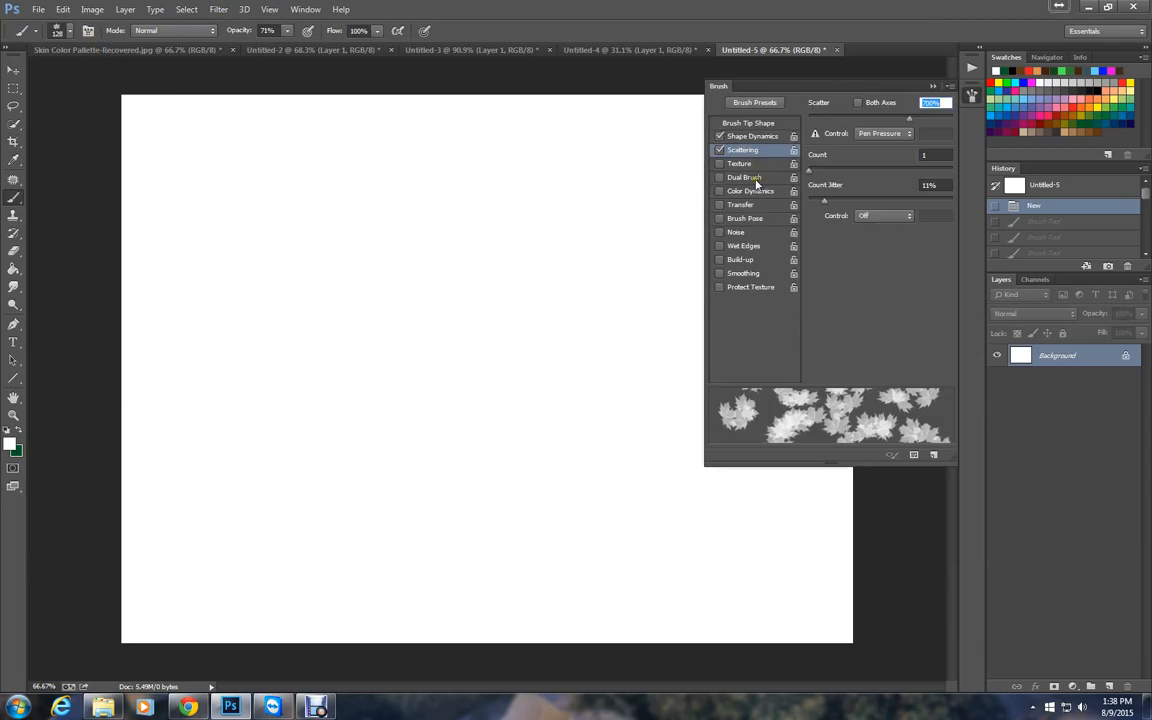
pyautogui.click(747, 191)
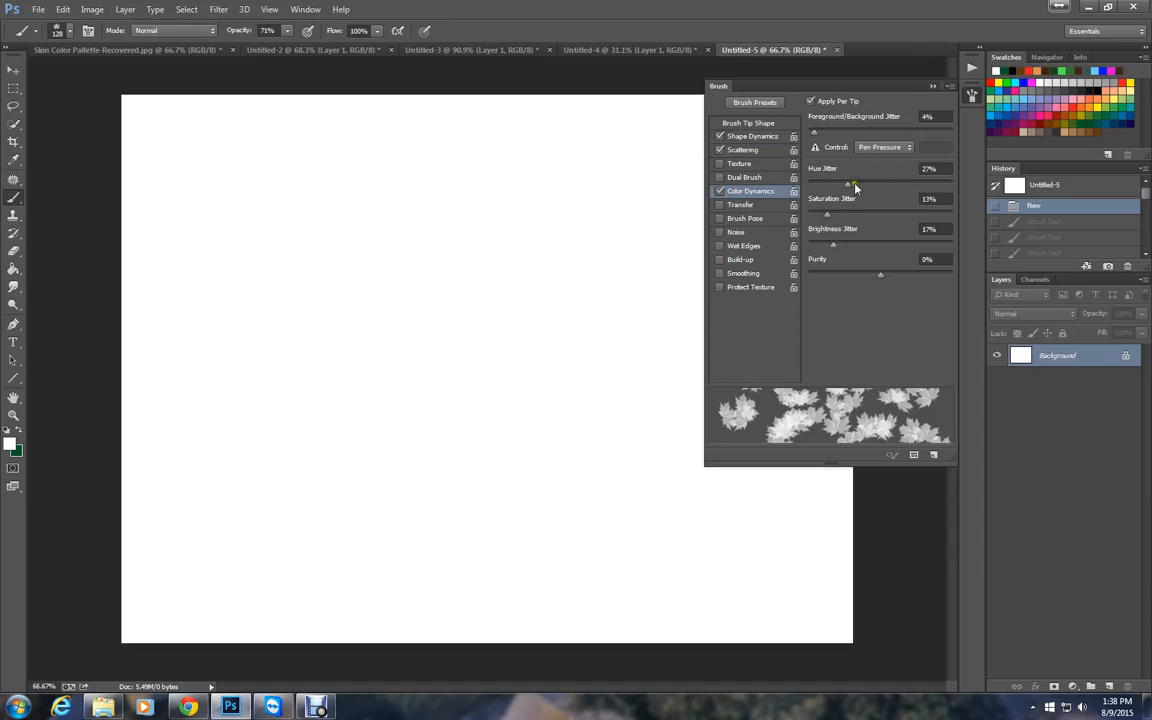
pyautogui.moveTo(848, 187); pyautogui.dragTo(873, 187)
pyautogui.click(971, 95)
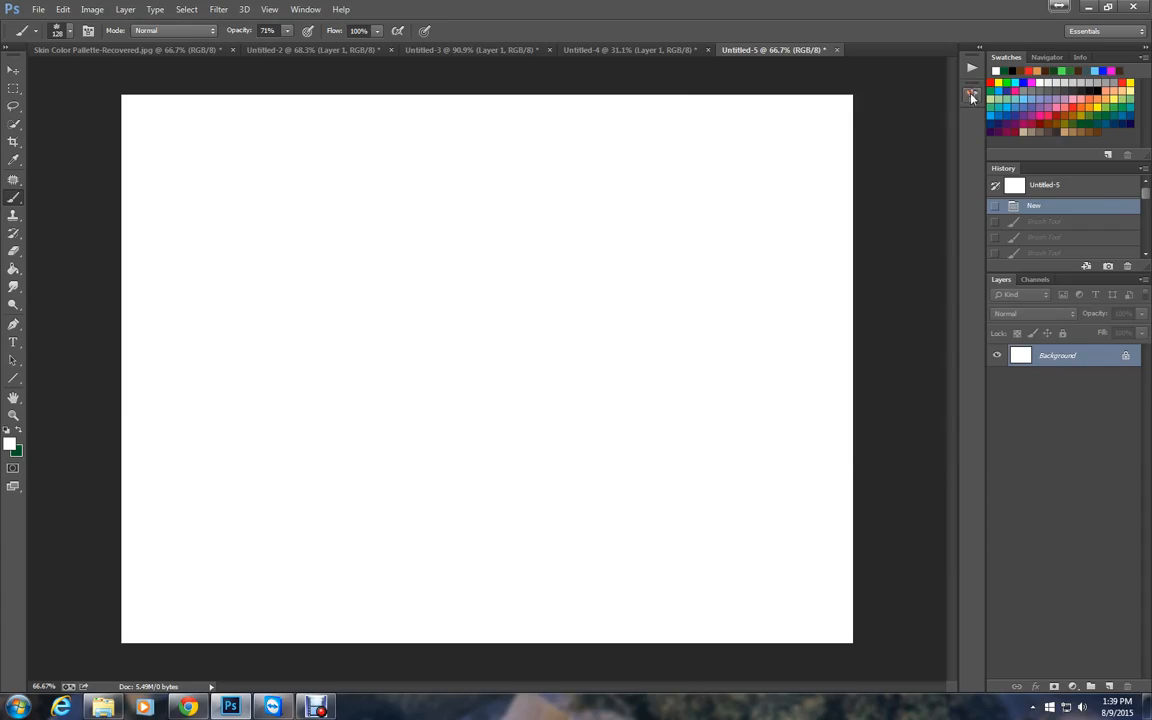
# Choose a bright, saturated green with a hue of 113° as the foreground colour and return to the Brush tool.
pyautogui.click(10, 444)
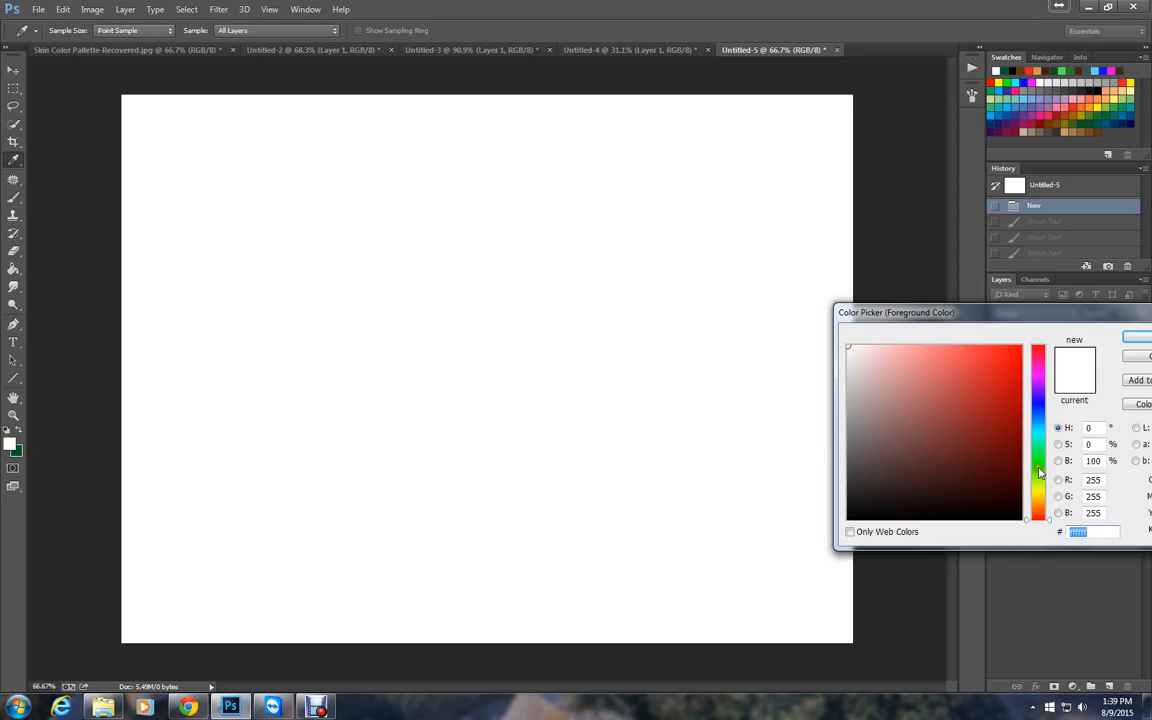
pyautogui.click(1038, 458)
pyautogui.click(1038, 487)
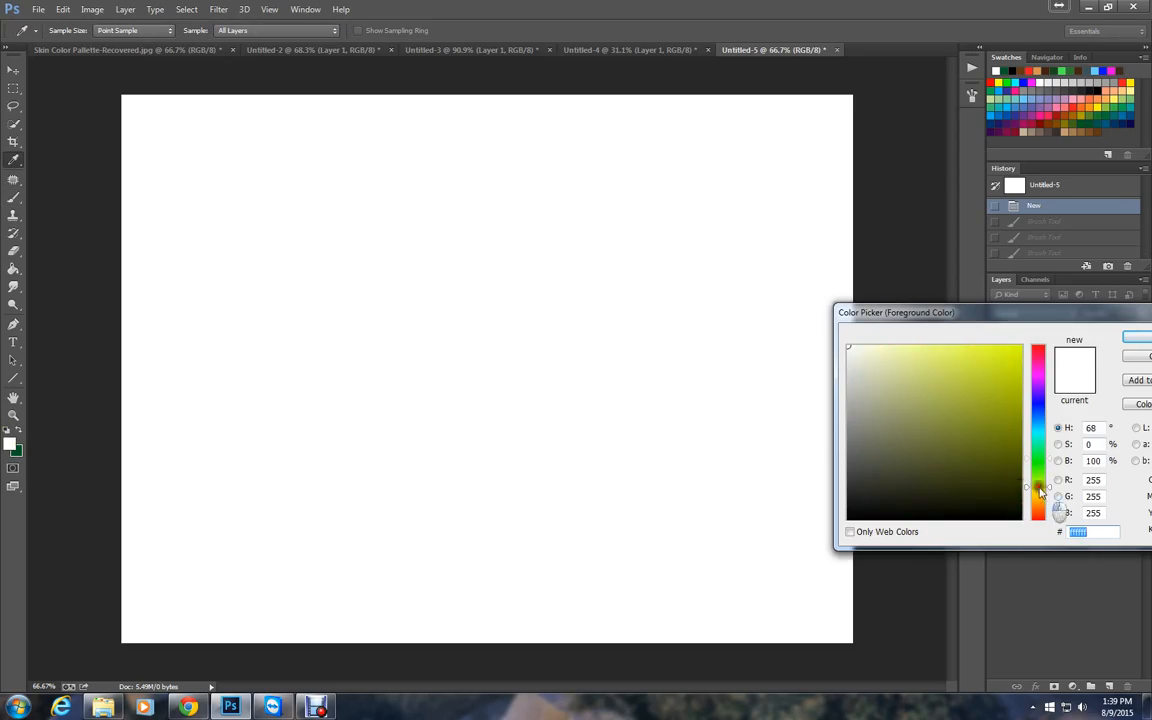
pyautogui.click(1042, 472)
pyautogui.click(1040, 465)
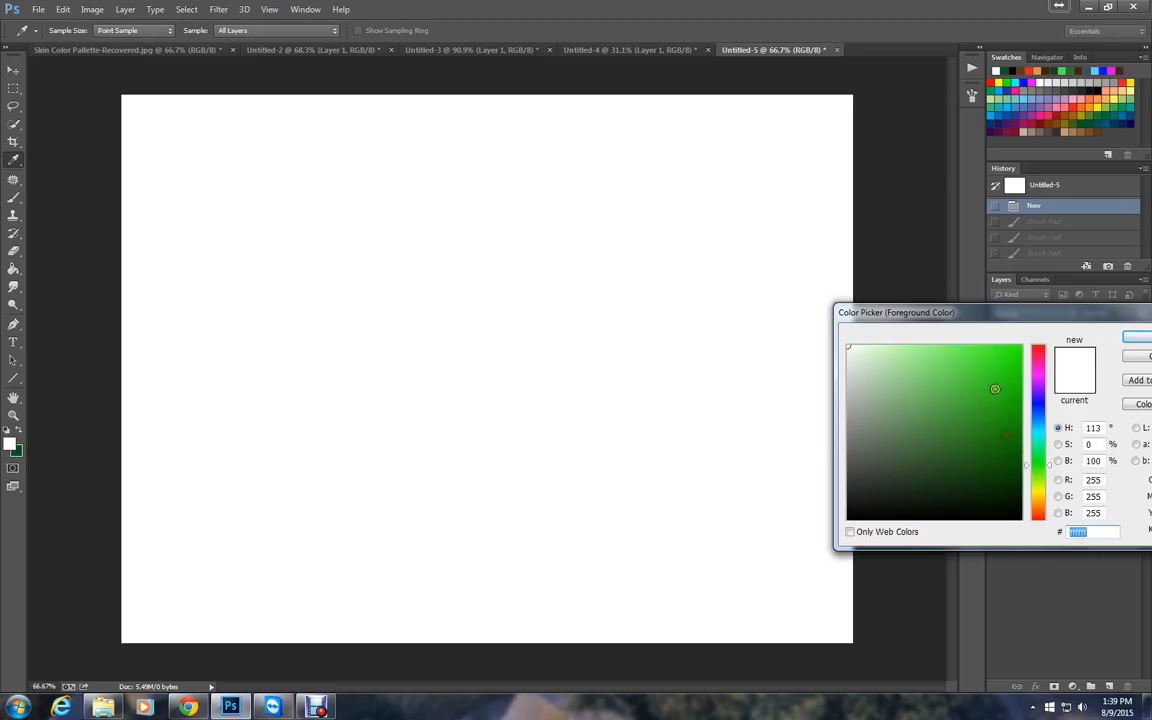
pyautogui.click(951, 360)
pyautogui.click(991, 365)
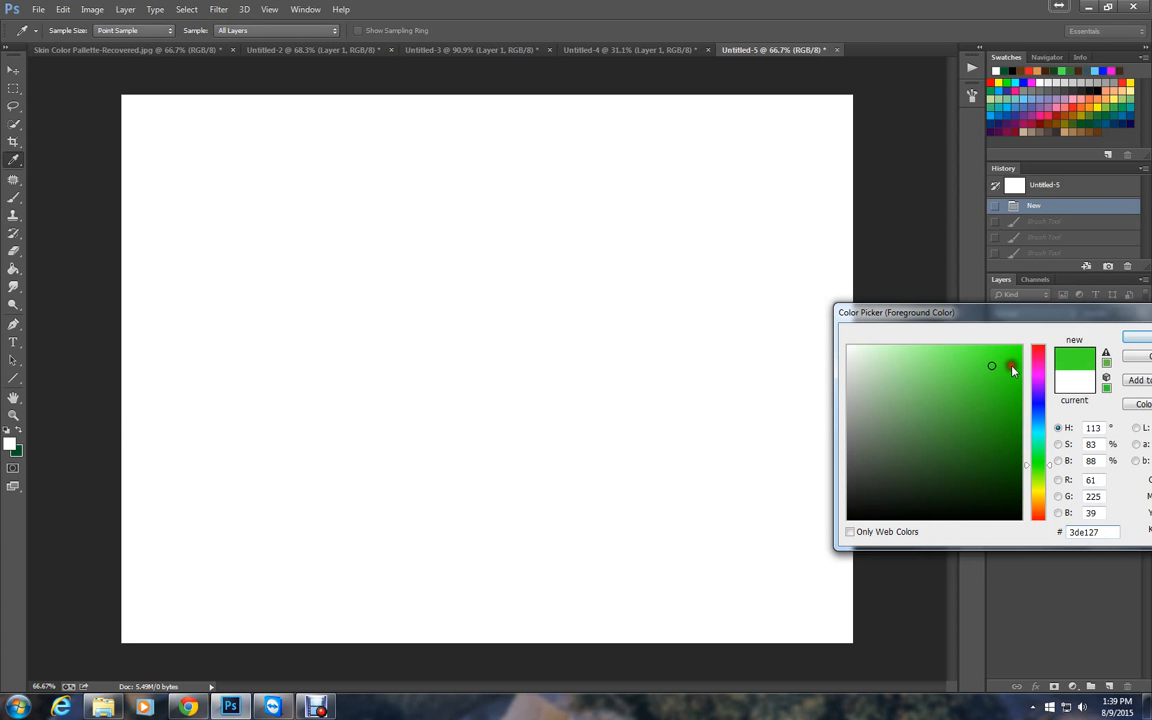
pyautogui.click(1139, 343)
pyautogui.press('b')
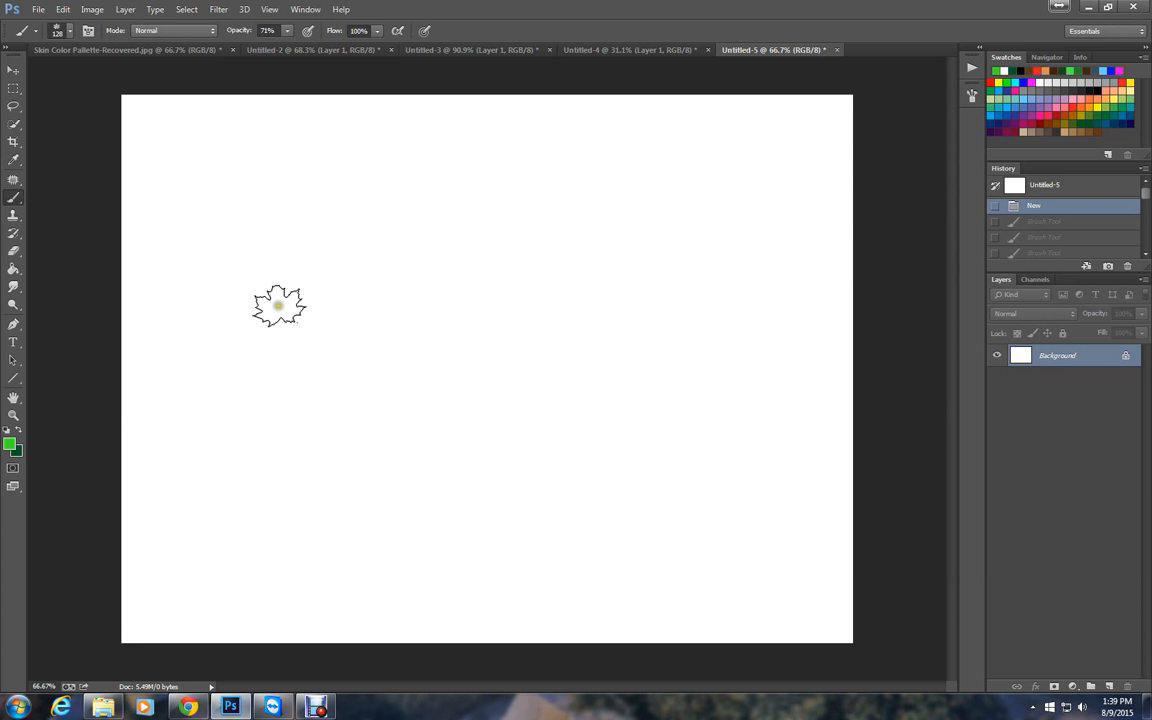
# Paint several strokes of scattered leaves across the blank canvas to test the hue variation.
pyautogui.click(272, 305)
pyautogui.moveTo(272, 305)
pyautogui.mouseDown()
pyautogui.moveTo(377, 395)
pyautogui.moveTo(399, 428)
pyautogui.moveTo(478, 434)
pyautogui.mouseUp()
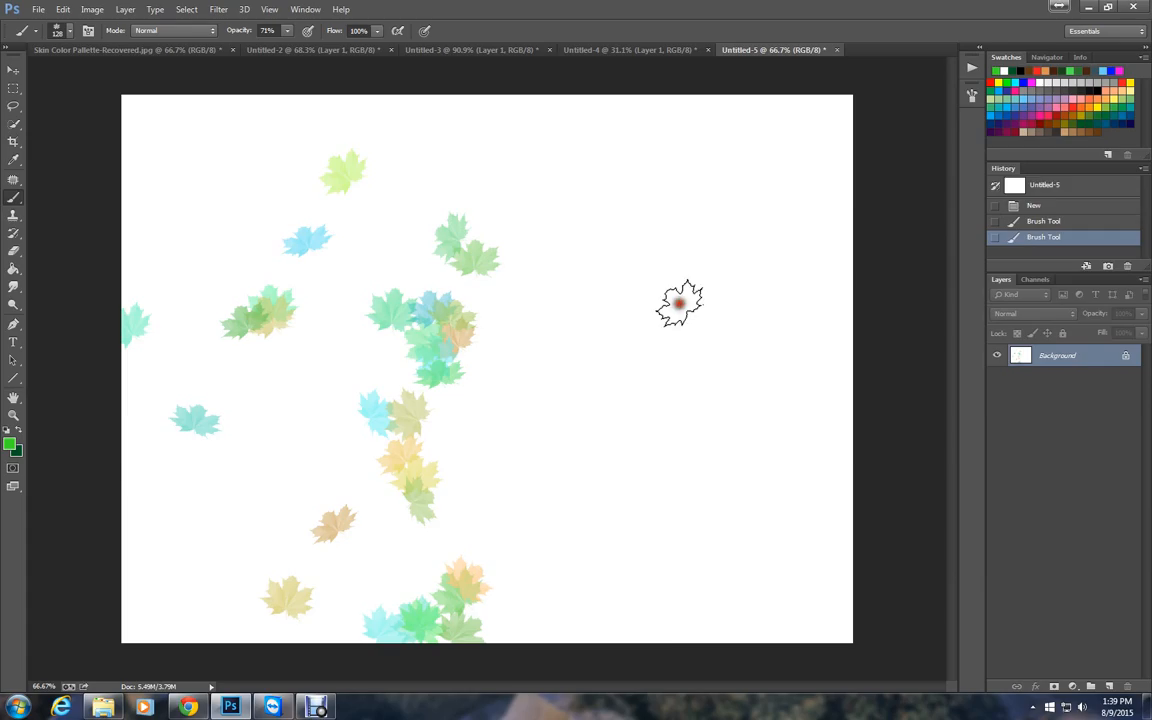
pyautogui.moveTo(679, 303); pyautogui.dragTo(680, 335)
pyautogui.moveTo(695, 490); pyautogui.dragTo(680, 540)
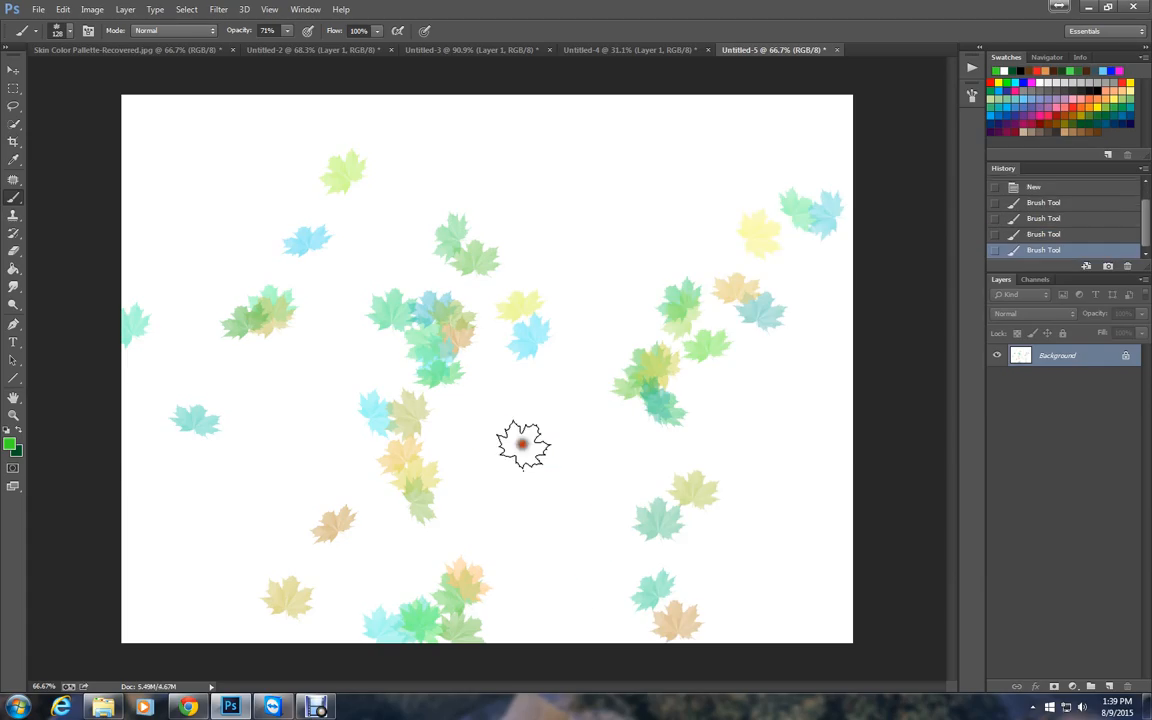
pyautogui.moveTo(522, 444); pyautogui.dragTo(290, 419)
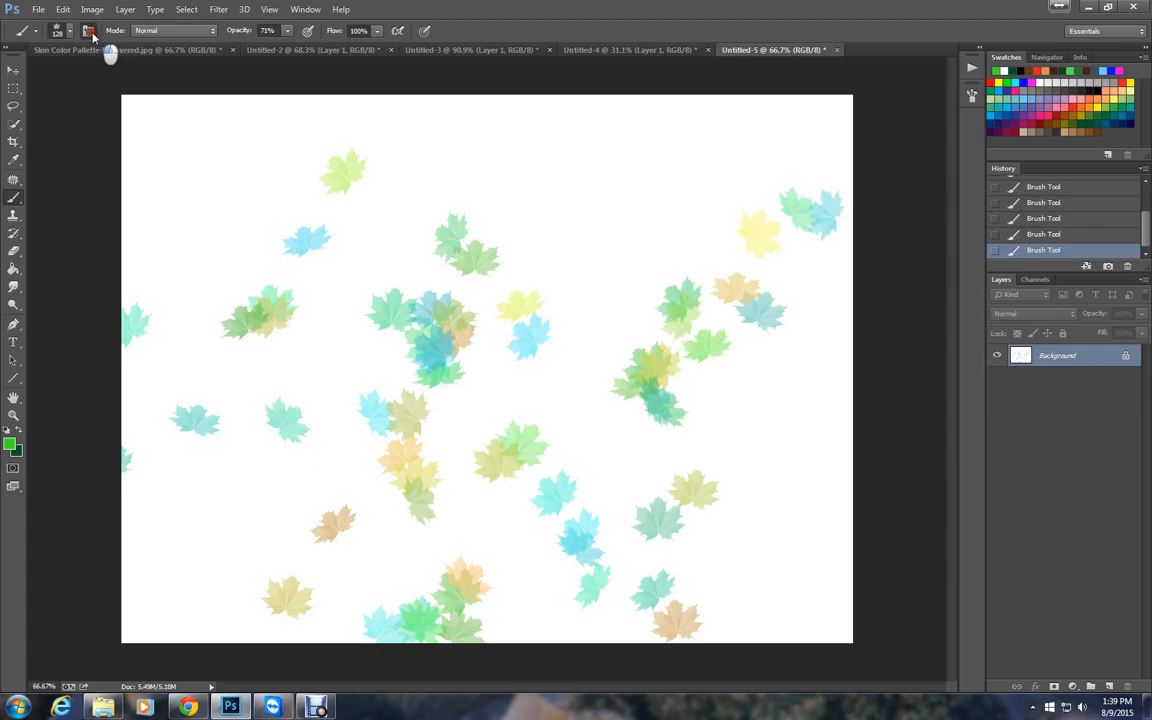
# Reopen the brush settings and reduce the roundness jitter to 0% in Shape Dynamics.
pyautogui.click(89, 31)
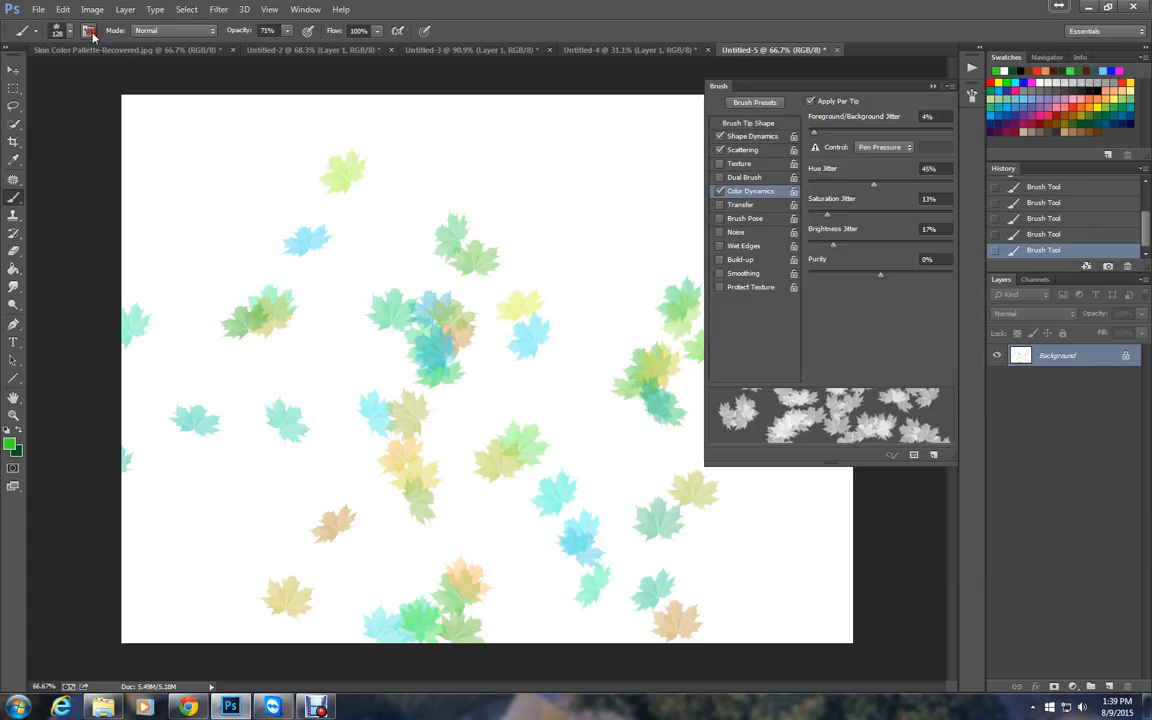
pyautogui.click(745, 150)
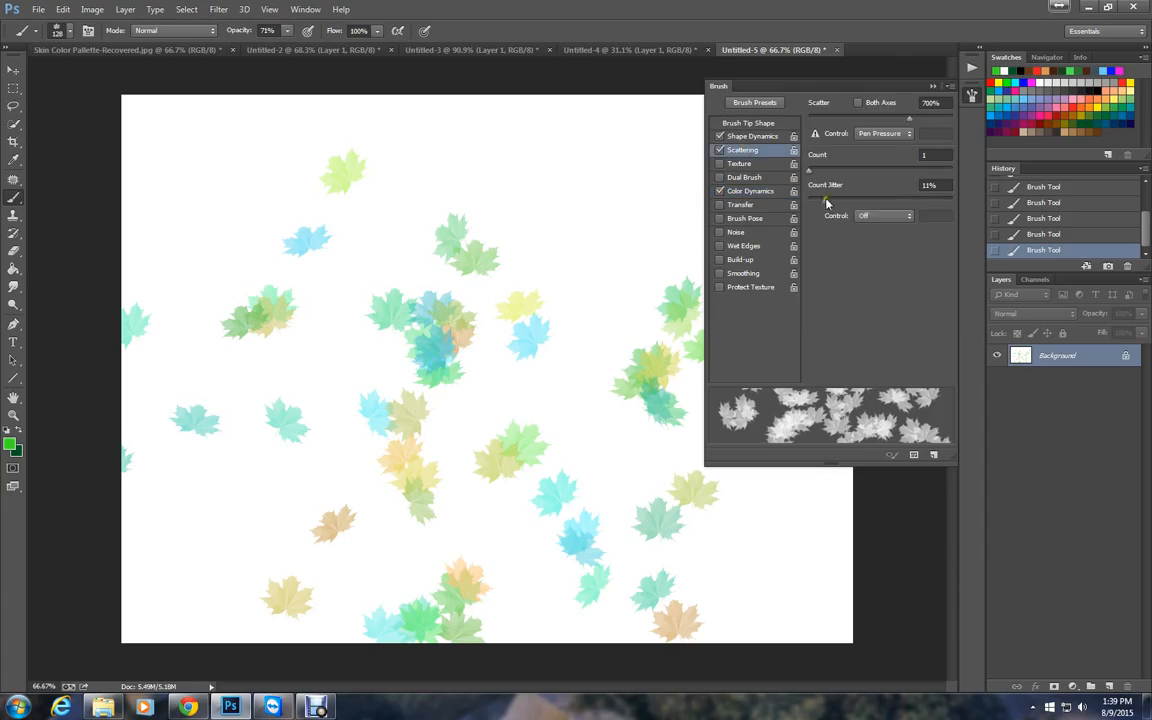
pyautogui.click(750, 136)
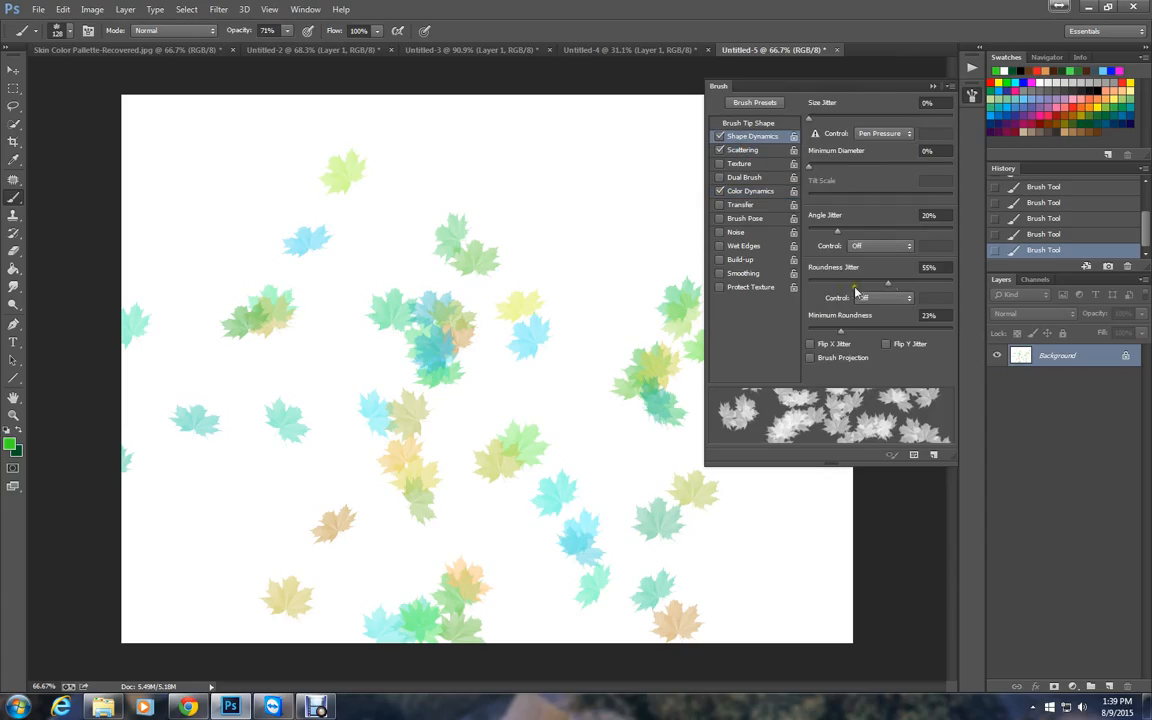
pyautogui.moveTo(887, 284); pyautogui.dragTo(794, 284)
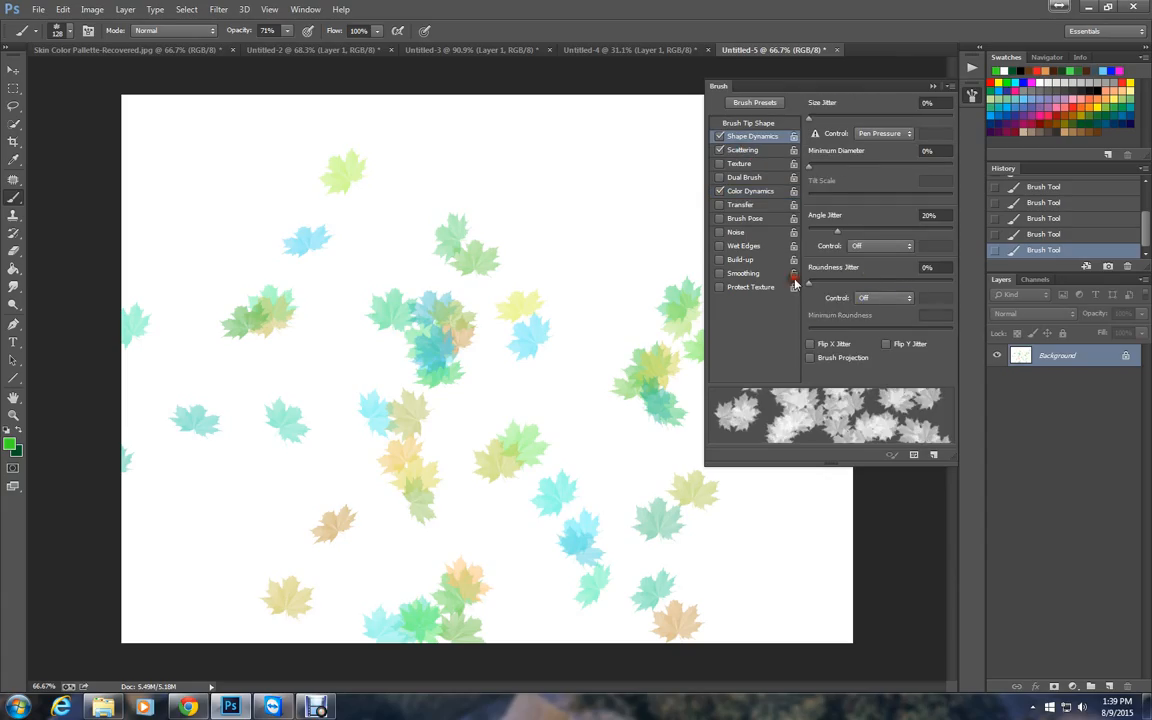
# Raise the saturation jitter to 21% in Color Dynamics and paint a leaf stroke across the upper canvas.
pyautogui.click(752, 191)
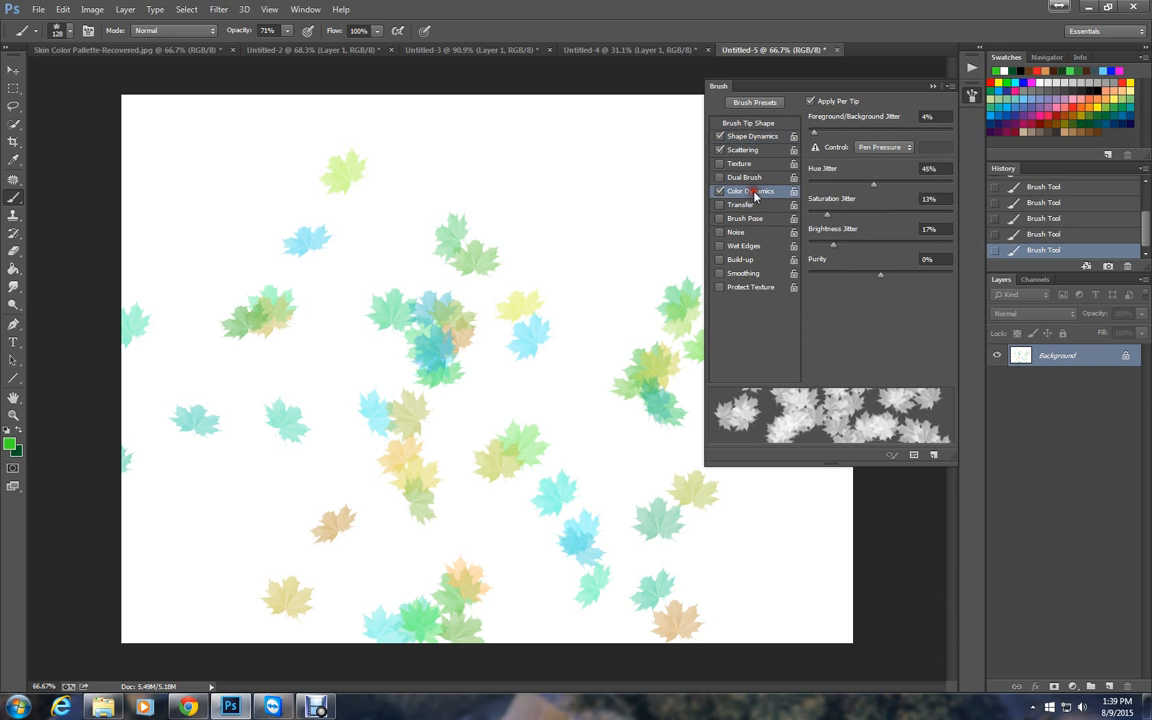
pyautogui.moveTo(826, 214); pyautogui.dragTo(841, 218)
pyautogui.moveTo(568, 167)
pyautogui.mouseDown()
pyautogui.moveTo(594, 188)
pyautogui.moveTo(587, 222)
pyautogui.moveTo(239, 162)
pyautogui.moveTo(334, 262)
pyautogui.moveTo(396, 290)
pyautogui.moveTo(405, 215)
pyautogui.mouseUp()
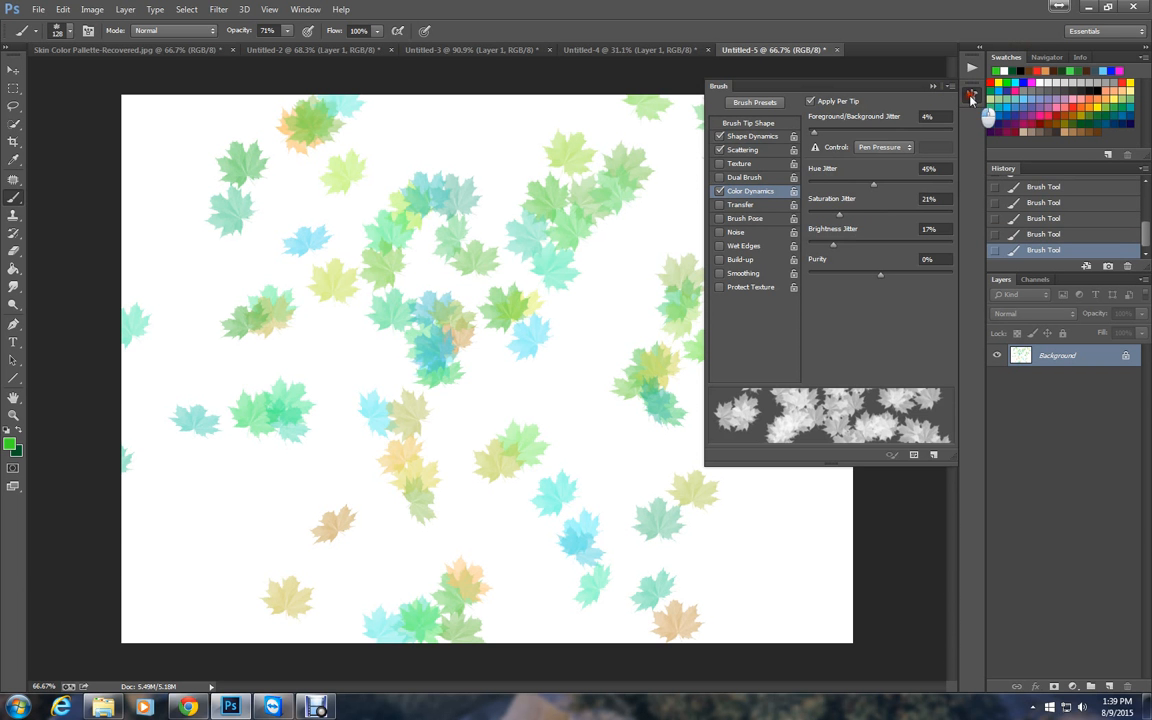
# Close the brush settings and stamp more scattered leaves around the middle of the canvas.
pyautogui.click(974, 96)
pyautogui.click(432, 357)
pyautogui.click(444, 372)
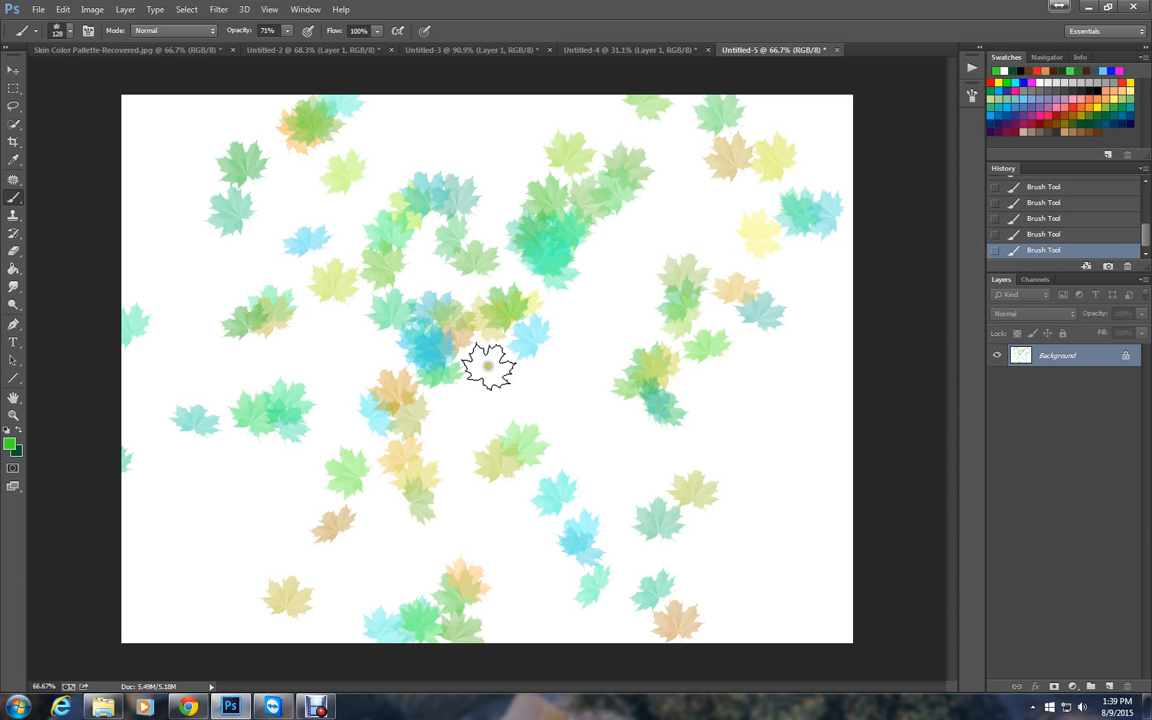
pyautogui.click(318, 707)
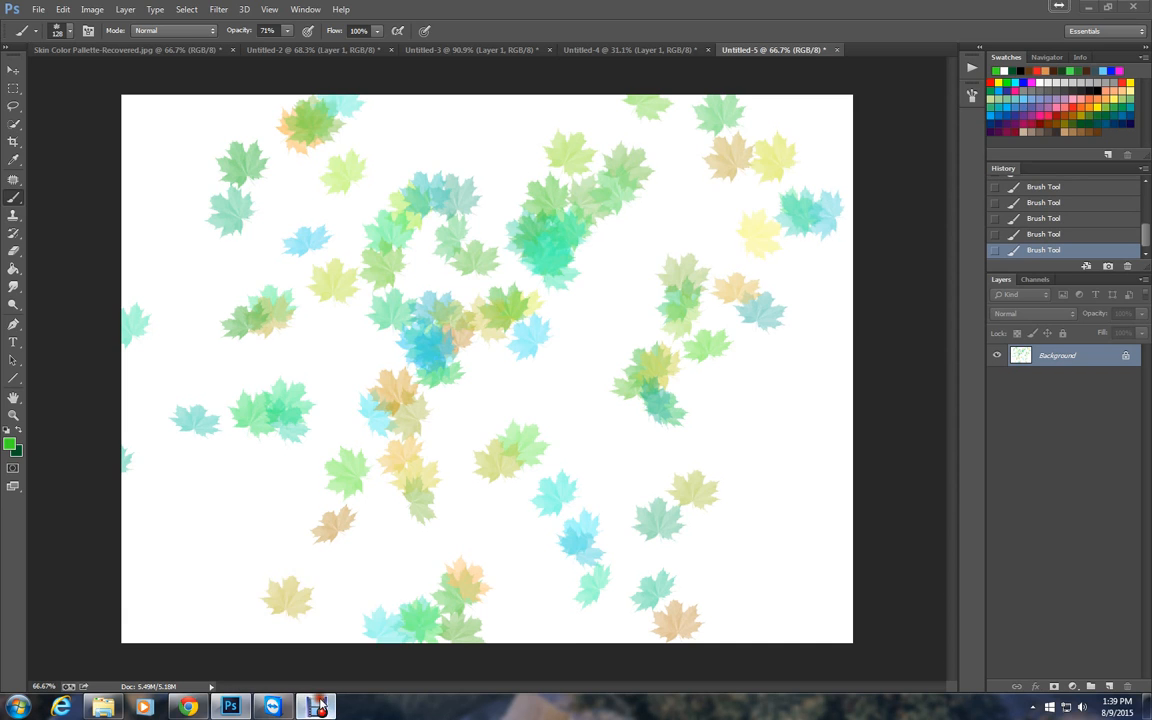